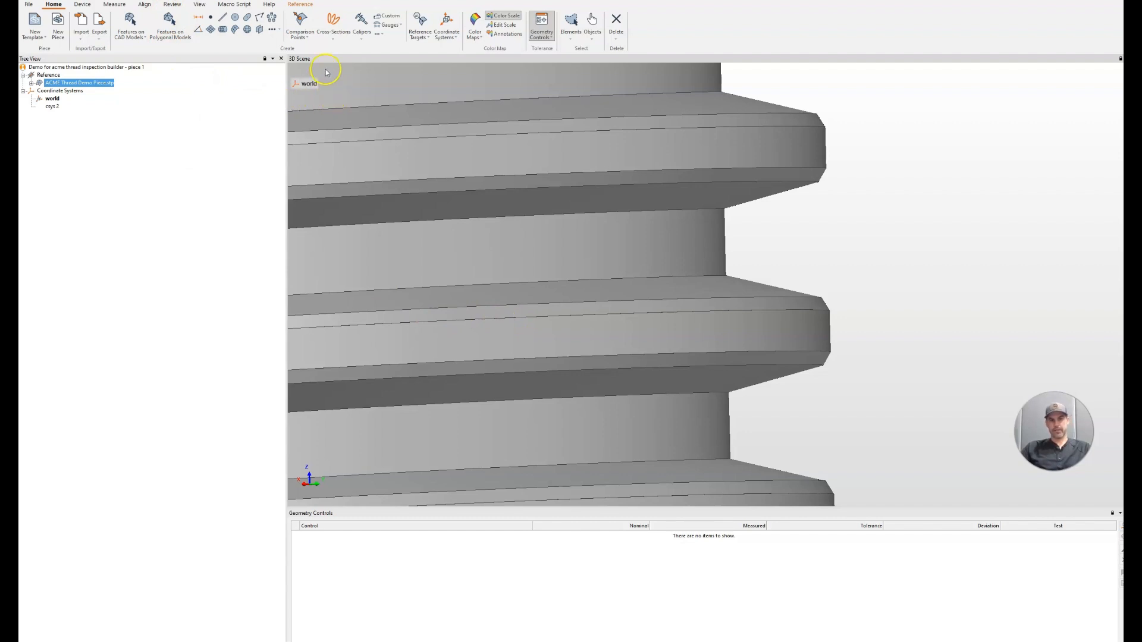
Create an individual cross-section along the X axis at position 0.000 and hide the ACME thread CAD reference model.
{"action": "left_click", "coordinate": [334, 21]}
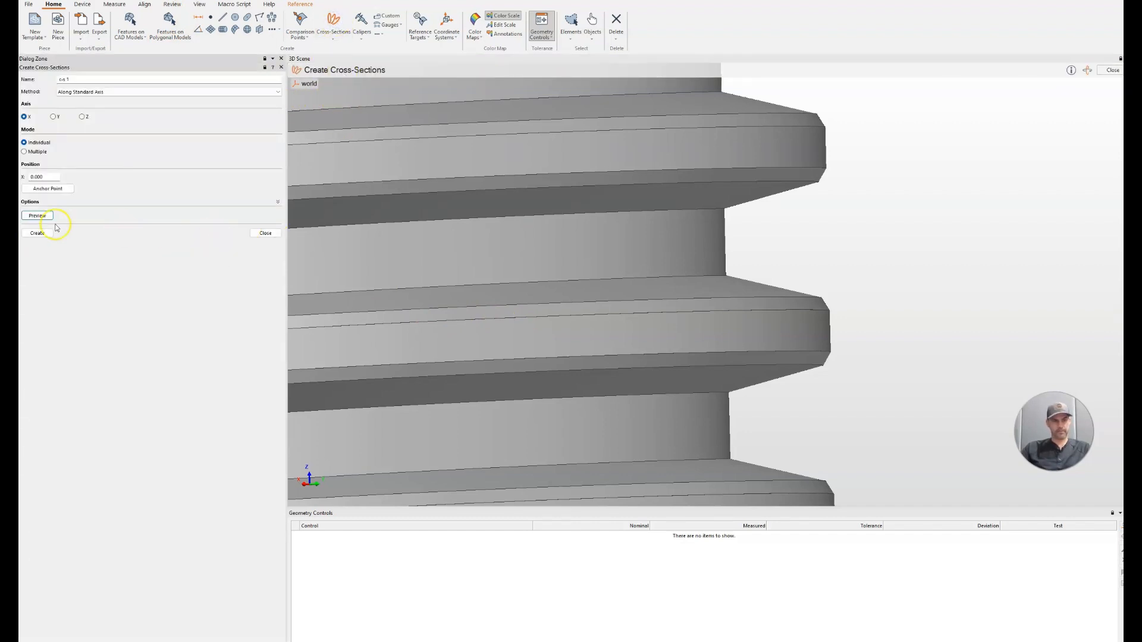
{"action": "left_click", "coordinate": [37, 232]}
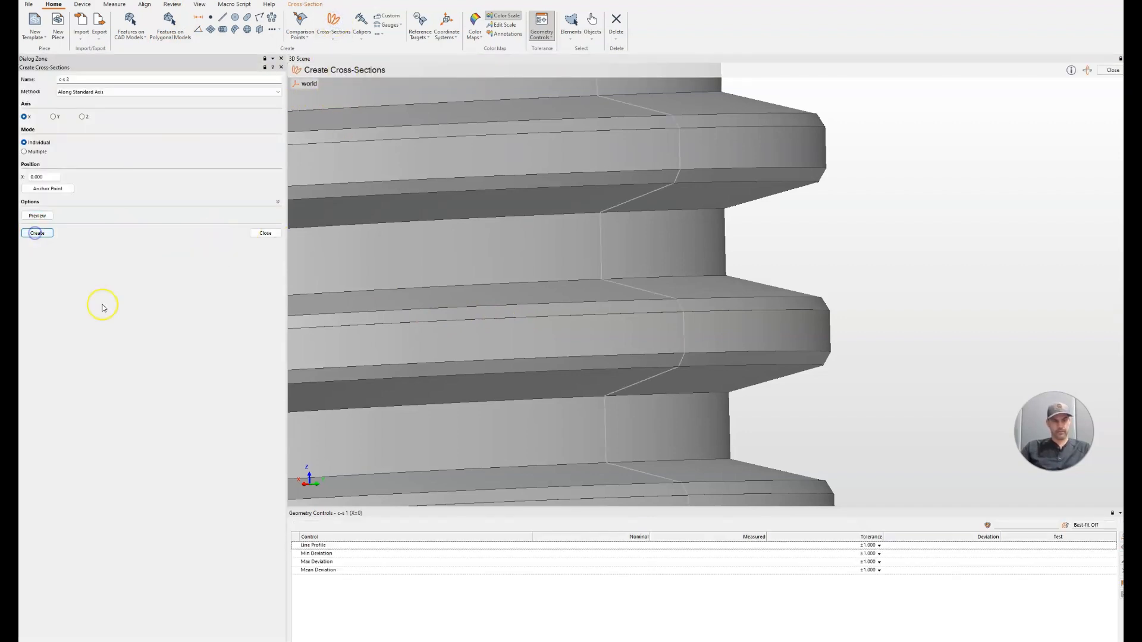
{"action": "left_click", "coordinate": [282, 68]}
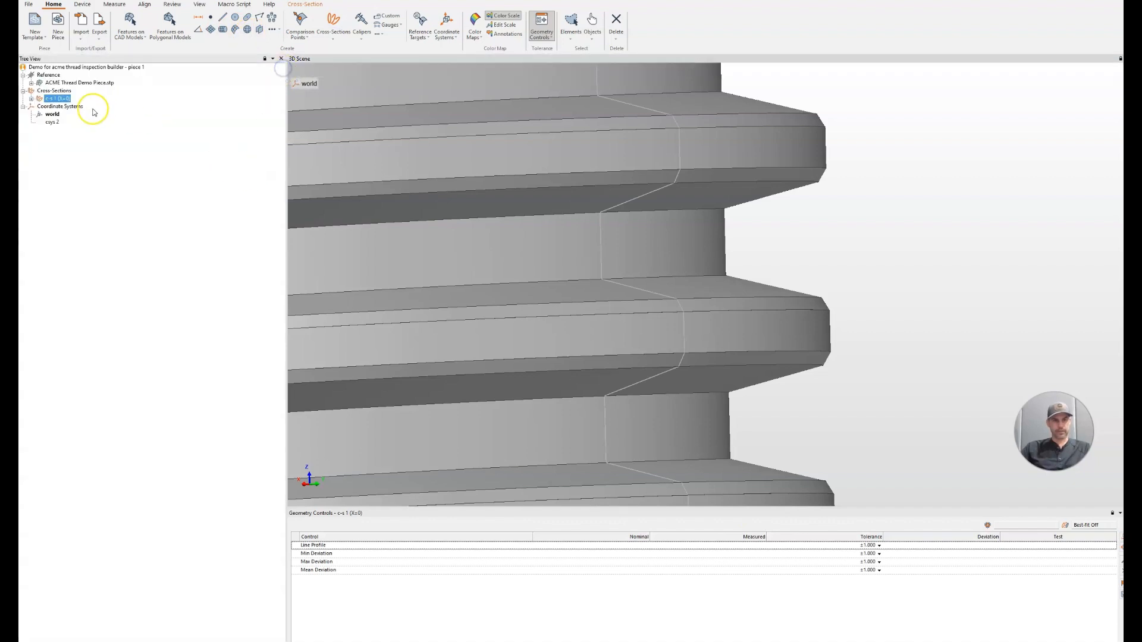
{"action": "middle_click", "coordinate": [61, 83]}
Pick line features on the CAD cross-section for the end root segment and both flanks of the first two threads.
{"action": "scroll", "coordinate": [543, 288], "scroll_direction": "down", "scroll_amount": 5}
{"action": "middle_click_drag", "start_coordinate": [540, 288], "coordinate": [632, 361]}
{"action": "scroll", "coordinate": [589, 243], "scroll_direction": "up", "scroll_amount": 4}
{"action": "scroll", "coordinate": [589, 242], "scroll_direction": "down", "scroll_amount": 2}
{"action": "middle_click_drag", "start_coordinate": [589, 242], "coordinate": [635, 386]}
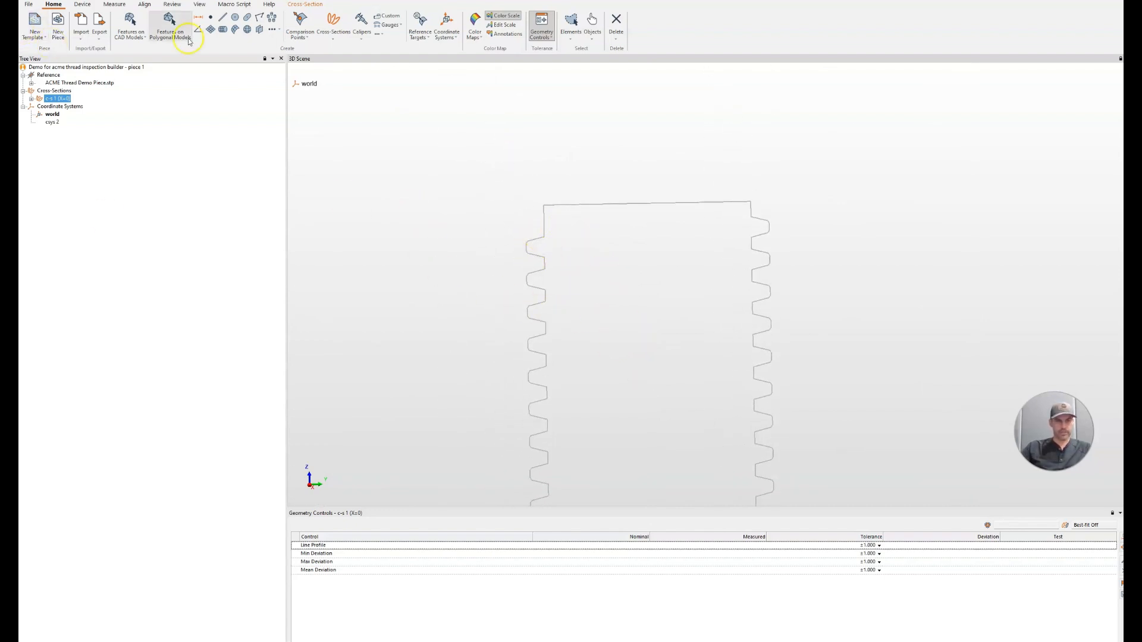
{"action": "left_click", "coordinate": [224, 19]}
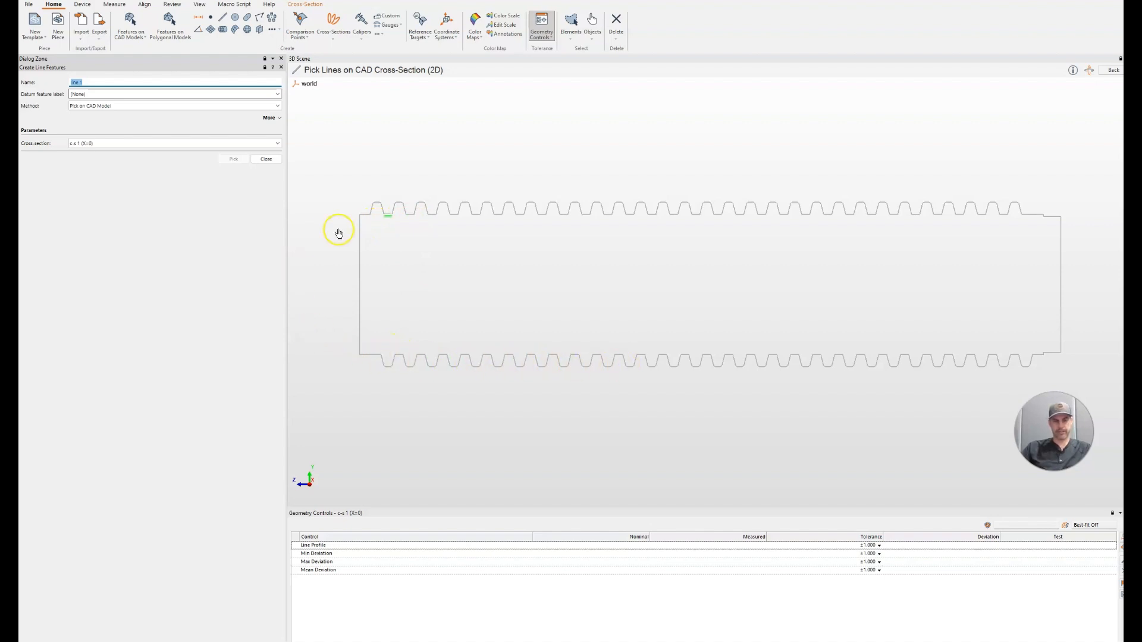
{"action": "scroll", "coordinate": [400, 225], "scroll_direction": "up", "scroll_amount": 6}
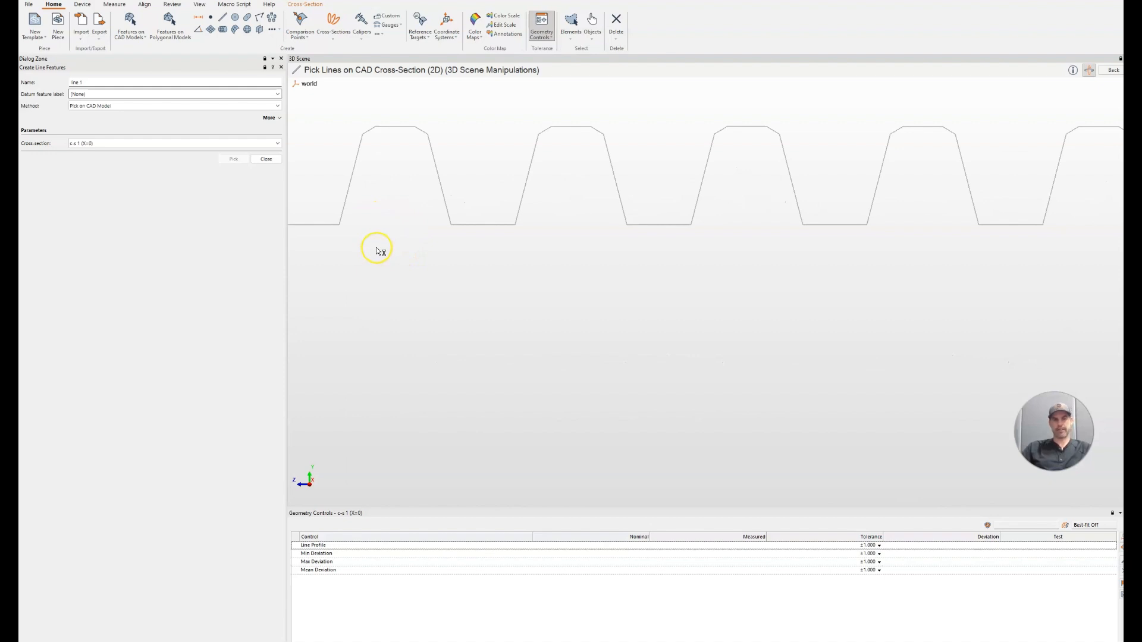
{"action": "left_click", "coordinate": [319, 229]}
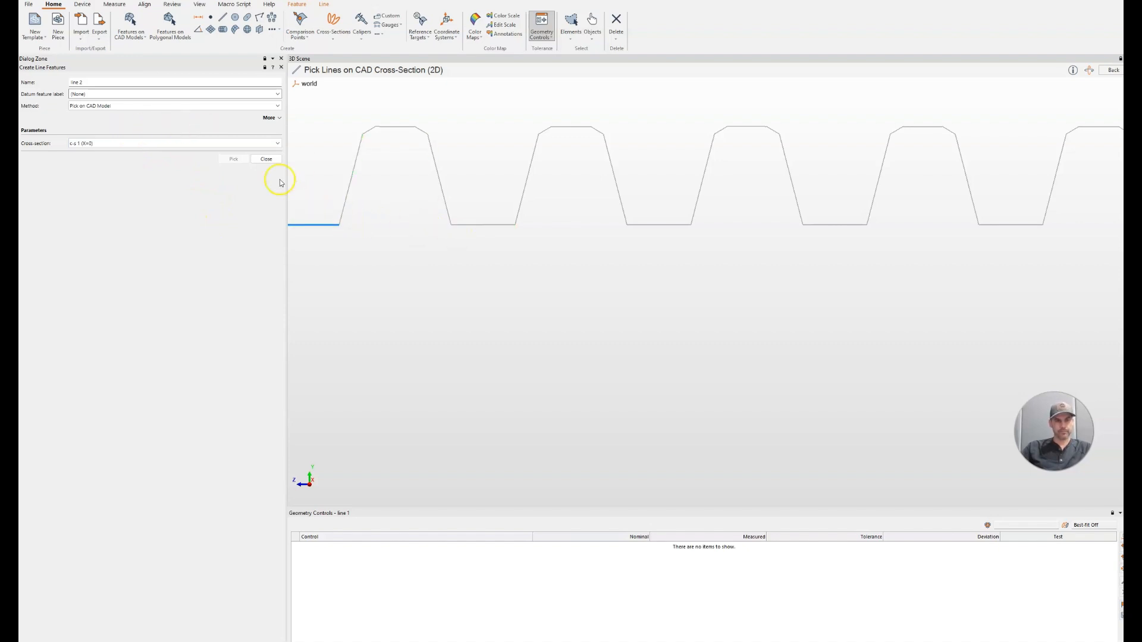
{"action": "left_click", "coordinate": [351, 186]}
{"action": "left_click", "coordinate": [442, 186]}
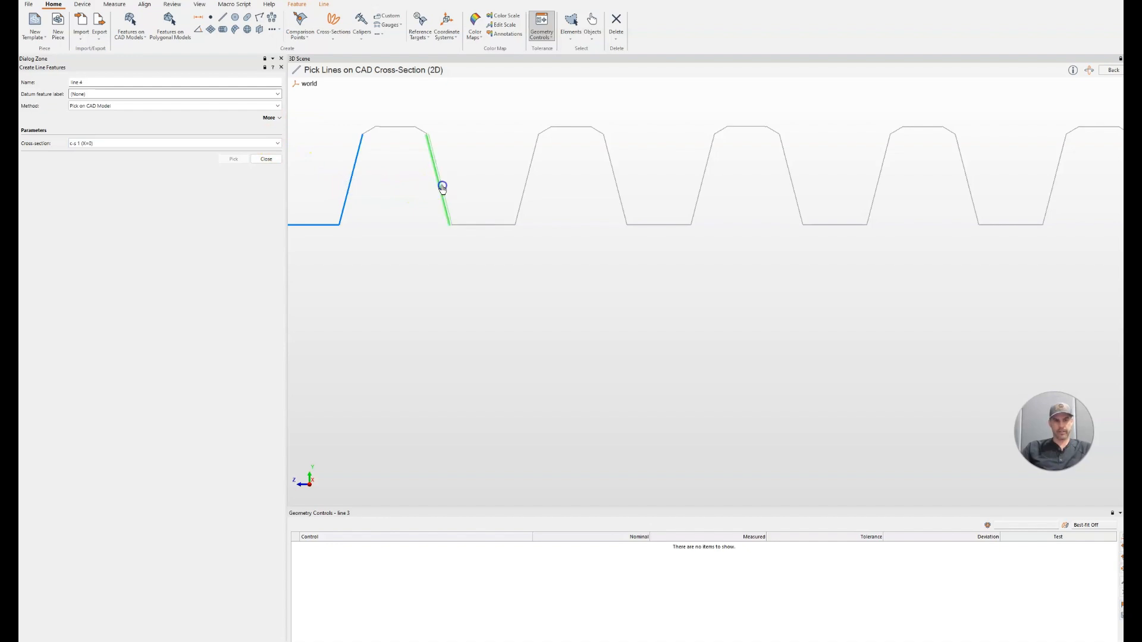
{"action": "left_click", "coordinate": [525, 192]}
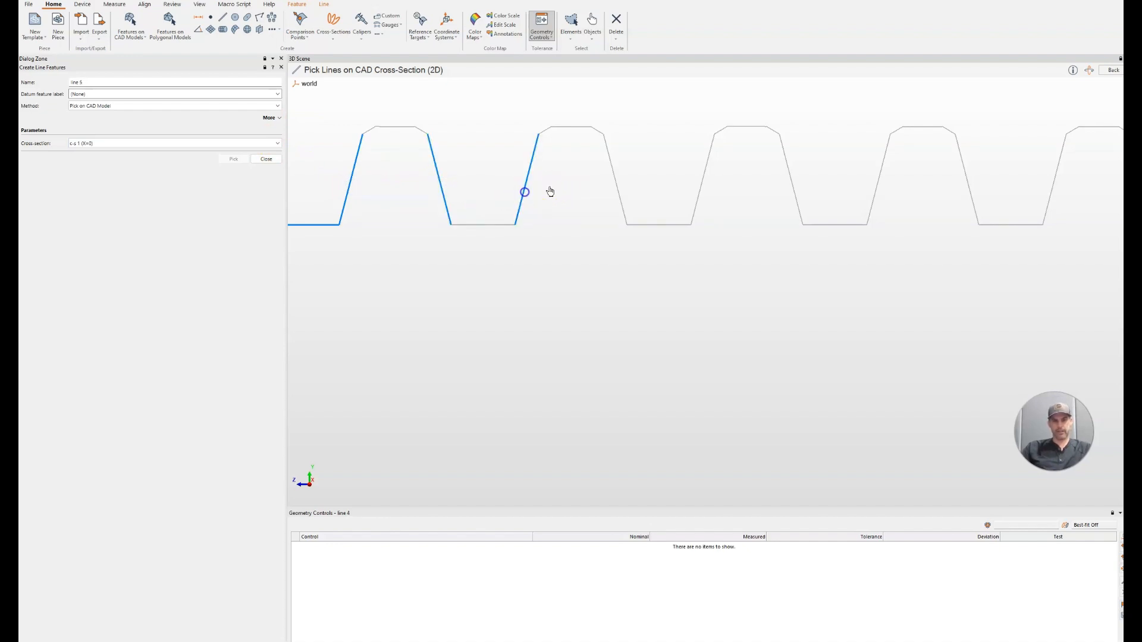
{"action": "left_click", "coordinate": [618, 192]}
Add line features on both flanks of two adjacent threads near mid-length and two more farther along the same side.
{"action": "scroll", "coordinate": [712, 235], "scroll_direction": "down", "scroll_amount": 5}
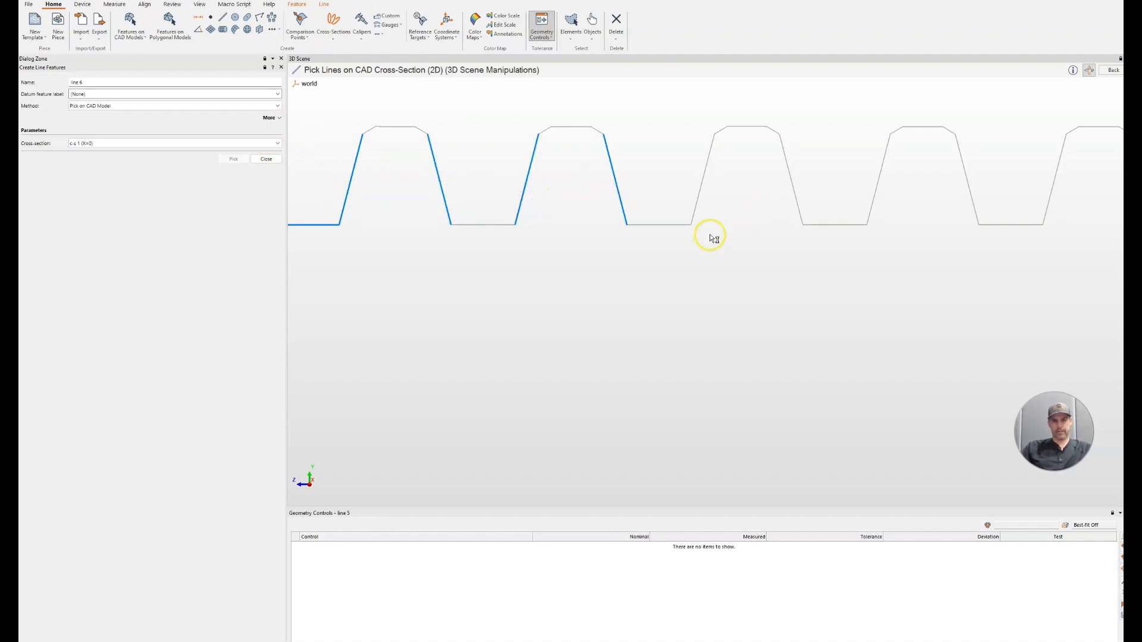
{"action": "scroll", "coordinate": [756, 225], "scroll_direction": "down", "scroll_amount": 3}
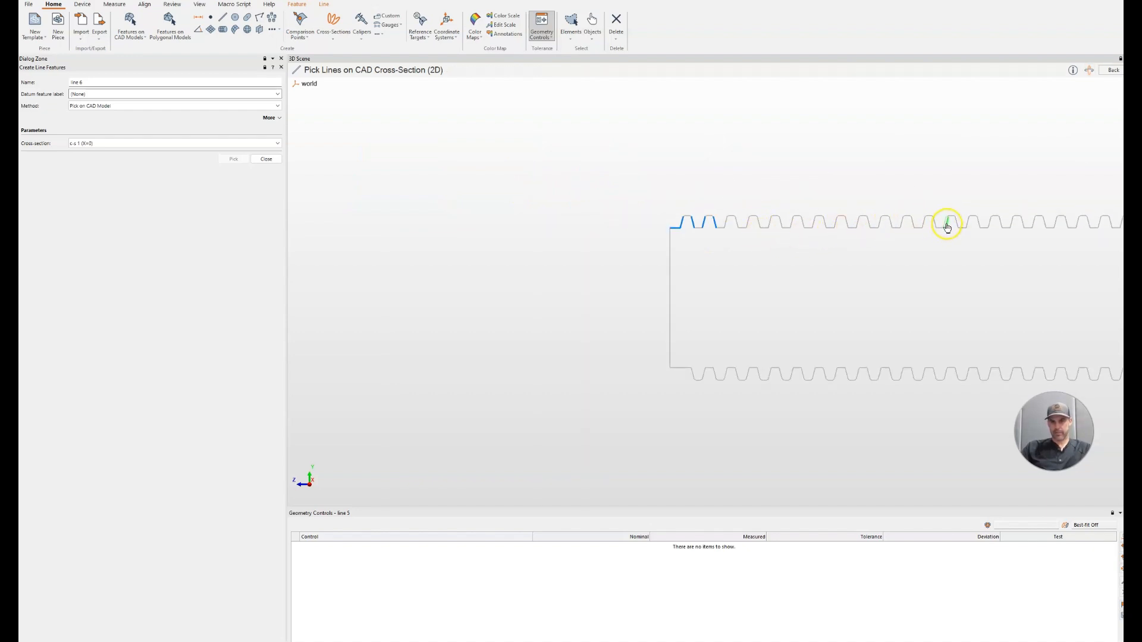
{"action": "left_click", "coordinate": [979, 226]}
{"action": "right_click_drag", "start_coordinate": [1018, 238], "coordinate": [653, 258]}
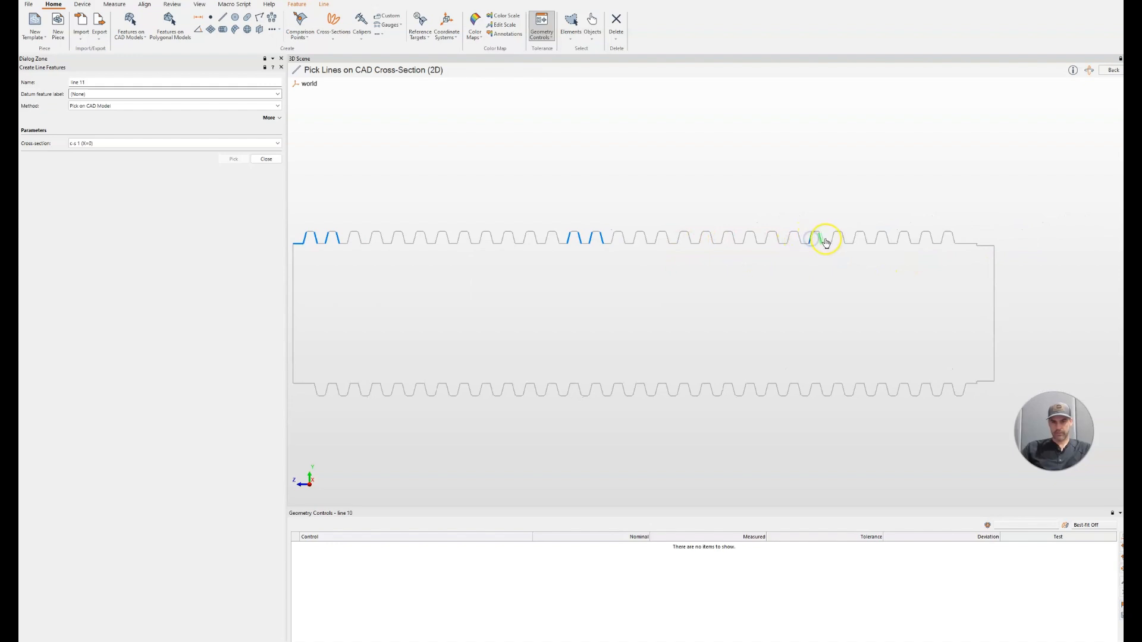
{"action": "left_click", "coordinate": [851, 240]}
{"action": "left_click", "coordinate": [266, 159]}
Create angle features on the cross-section with line 1 as reference, one for each flank line from line 2 to line 13.
{"action": "scroll", "coordinate": [762, 298], "scroll_direction": "down", "scroll_amount": 5}
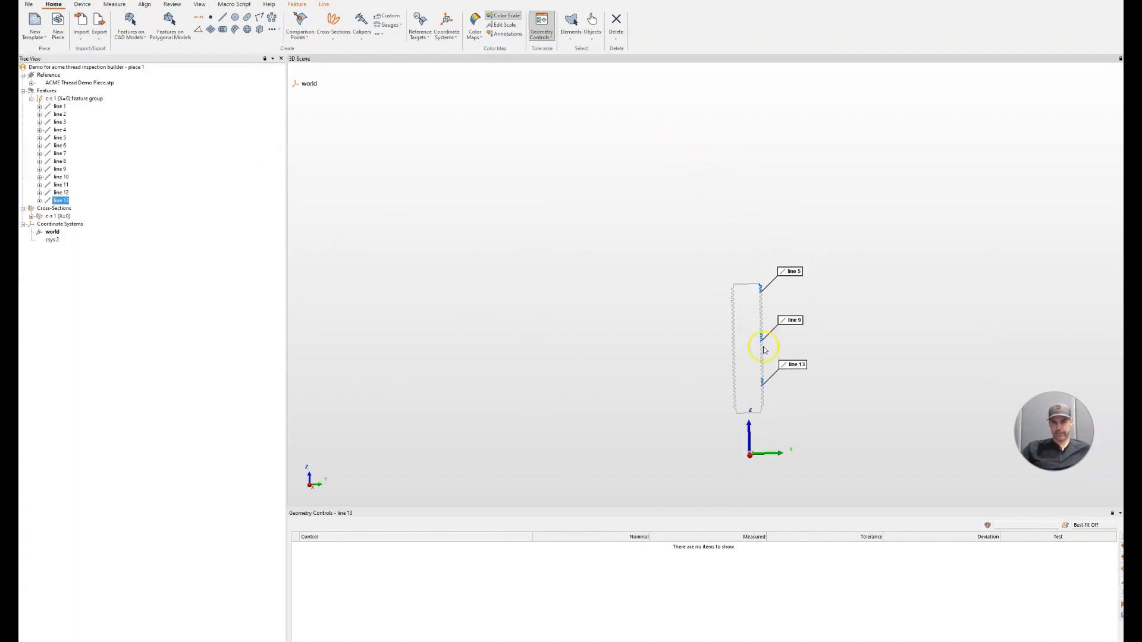
{"action": "left_click", "coordinate": [199, 30]}
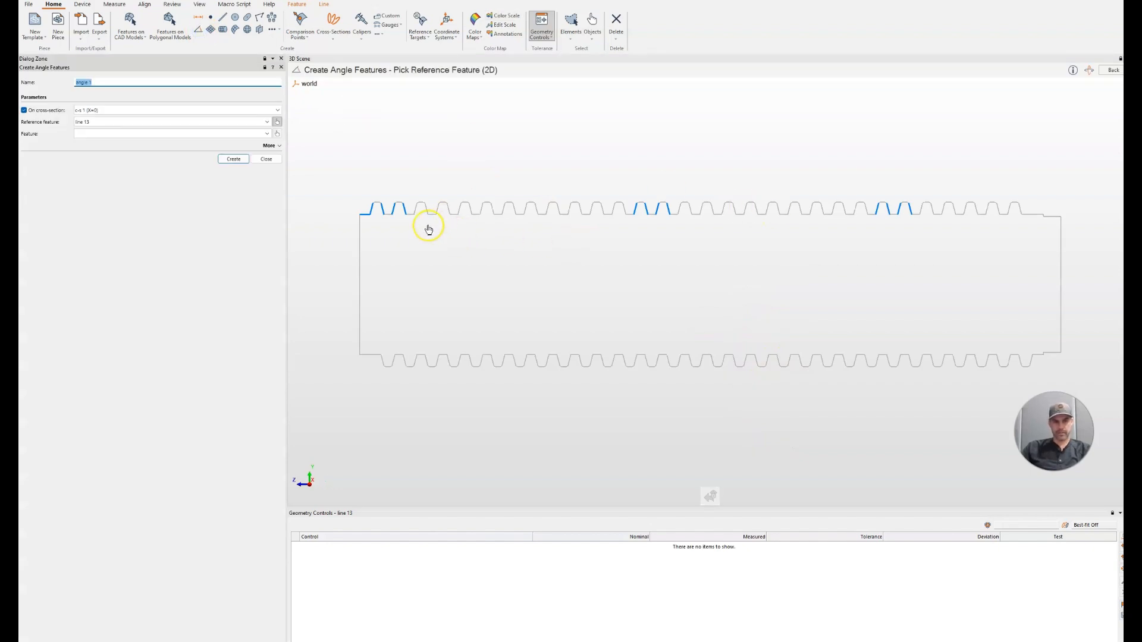
{"action": "left_click", "coordinate": [211, 122]}
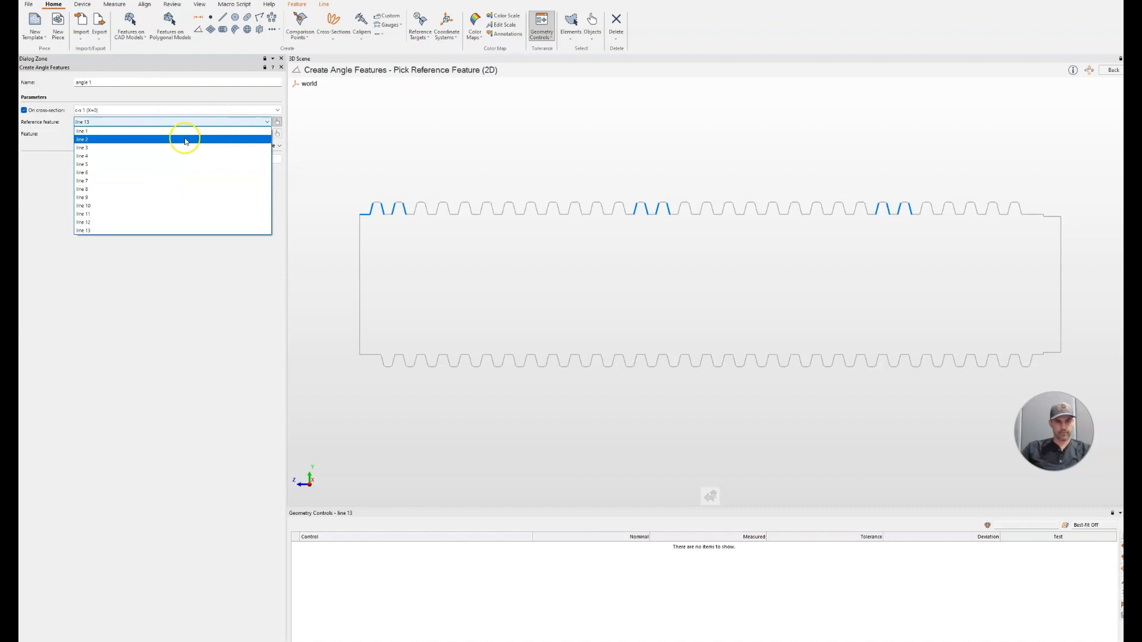
{"action": "left_click", "coordinate": [159, 131]}
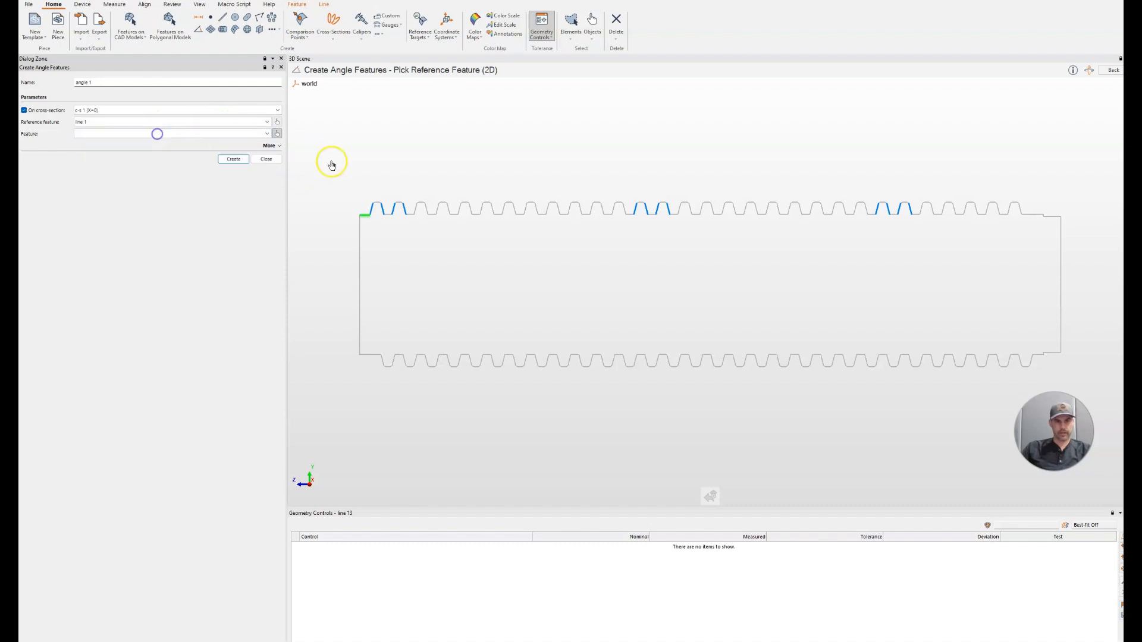
{"action": "left_click", "coordinate": [372, 213]}
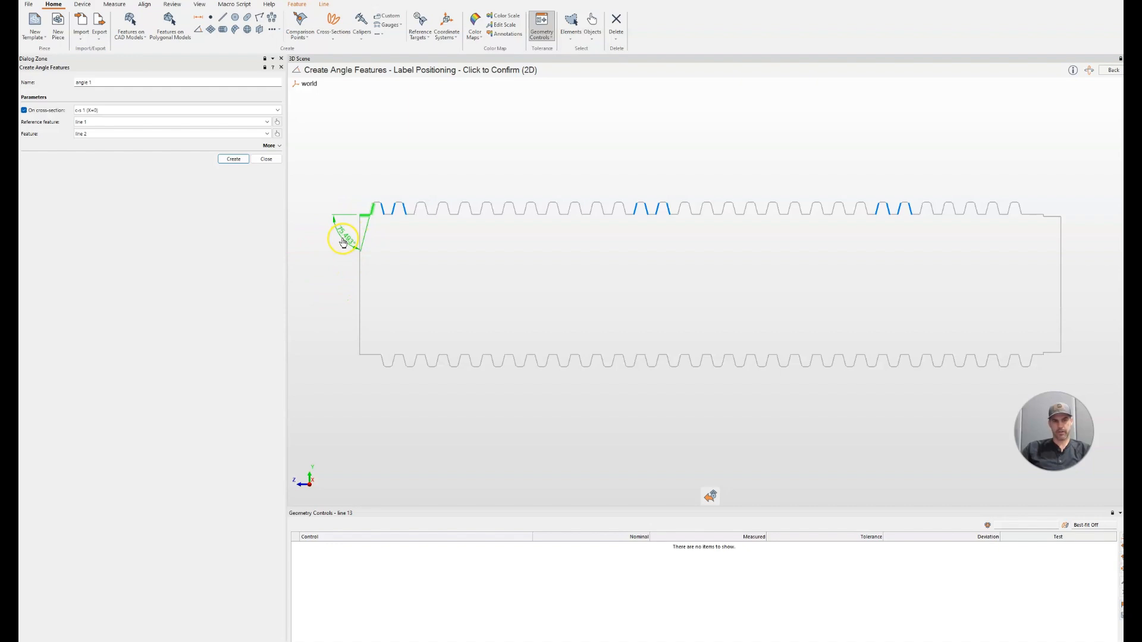
{"action": "left_click", "coordinate": [343, 242]}
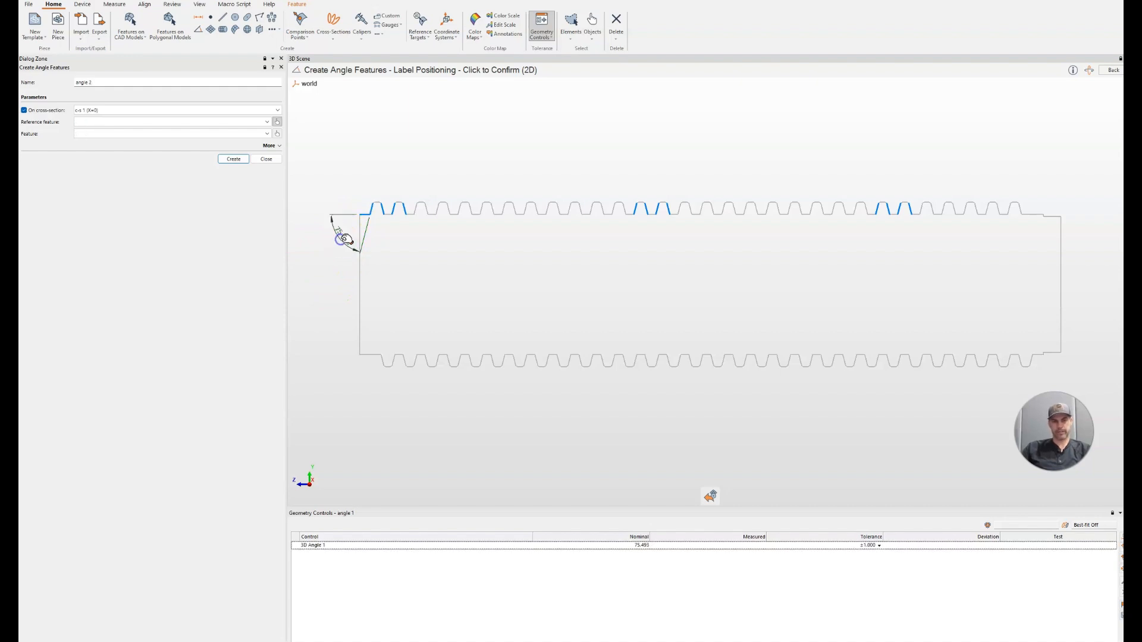
{"action": "left_click", "coordinate": [385, 220]}
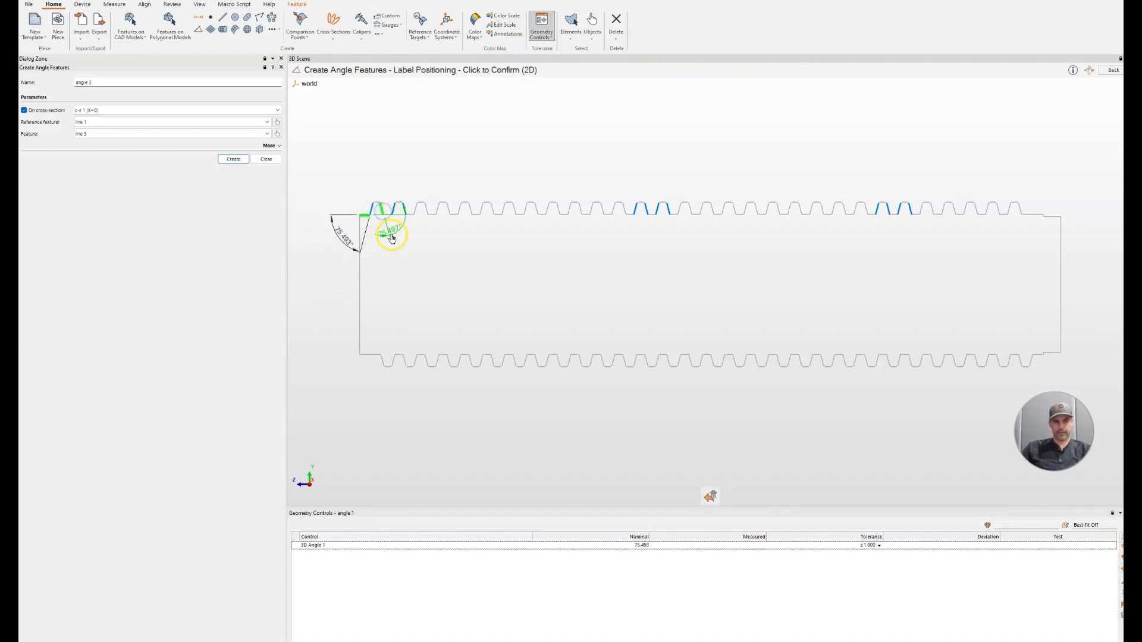
{"action": "left_click", "coordinate": [395, 239]}
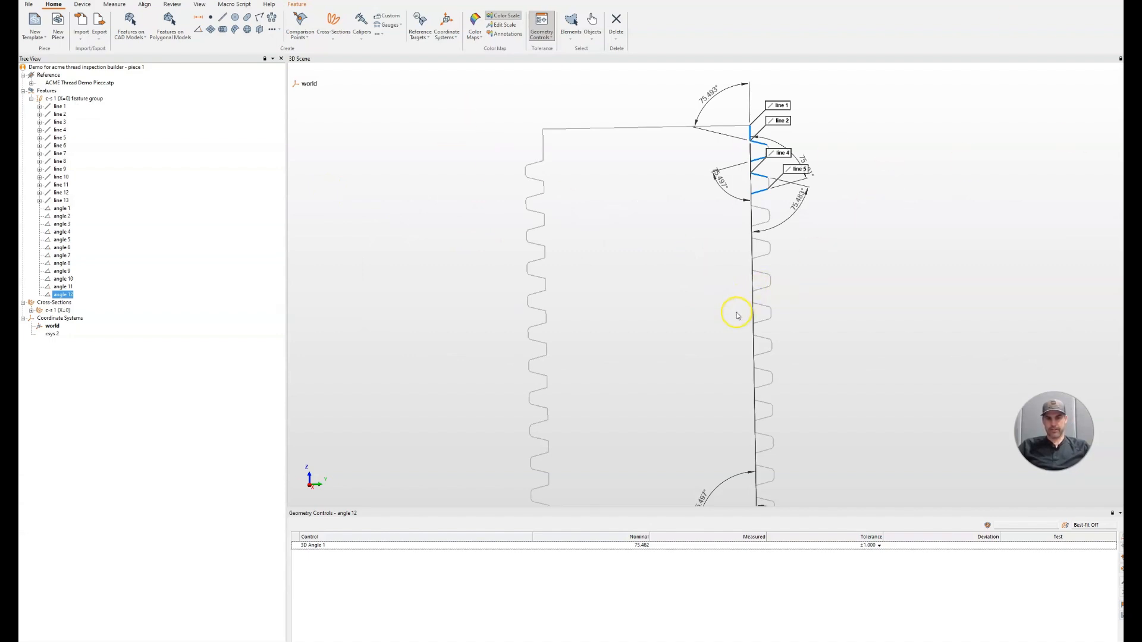
Set the nominal of angles 1 to 12 to 75.5 degrees in one edit.
{"action": "middle_click_drag", "start_coordinate": [722, 322], "coordinate": [727, 84]}
{"action": "middle_click_drag", "start_coordinate": [706, 388], "coordinate": [692, 285]}
{"action": "middle_click_drag", "start_coordinate": [719, 361], "coordinate": [684, 211]}
{"action": "scroll", "coordinate": [683, 377], "scroll_direction": "up", "scroll_amount": 3}
{"action": "middle_click_drag", "start_coordinate": [683, 378], "coordinate": [658, 231]}
{"action": "scroll", "coordinate": [743, 375], "scroll_direction": "up", "scroll_amount": 3}
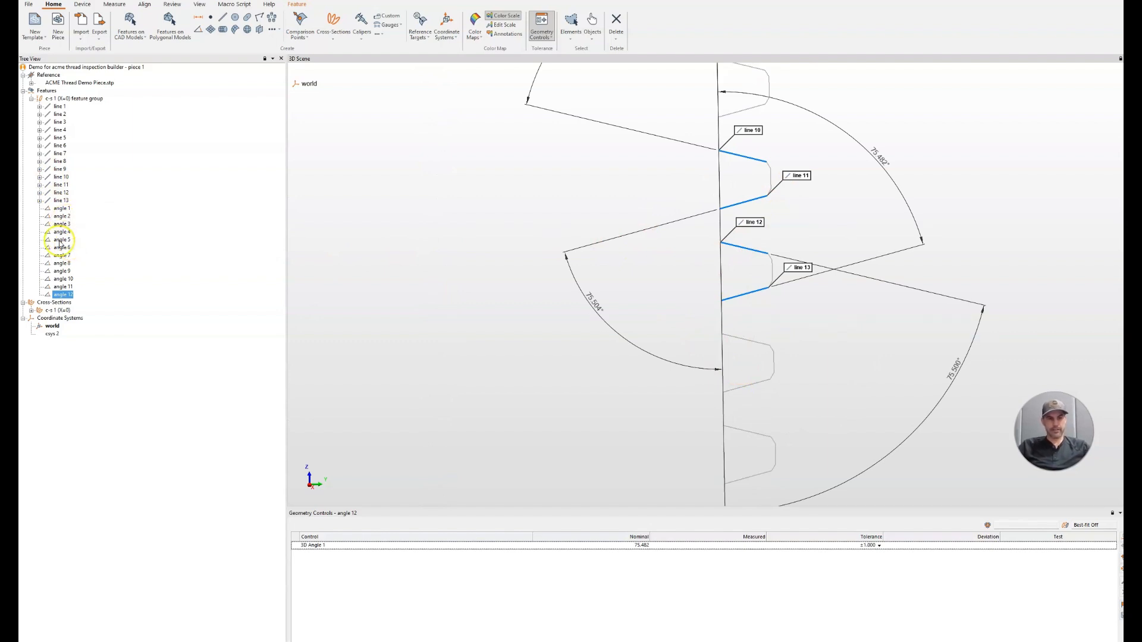
{"action": "left_click", "coordinate": [58, 208], "text": "shift"}
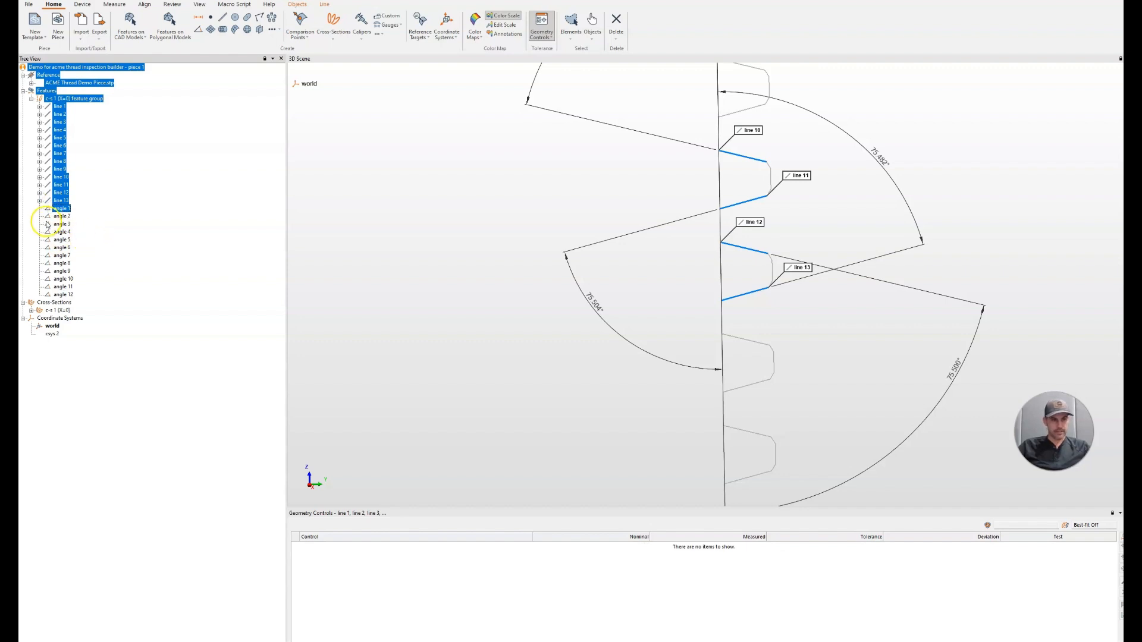
{"action": "left_click", "coordinate": [60, 209]}
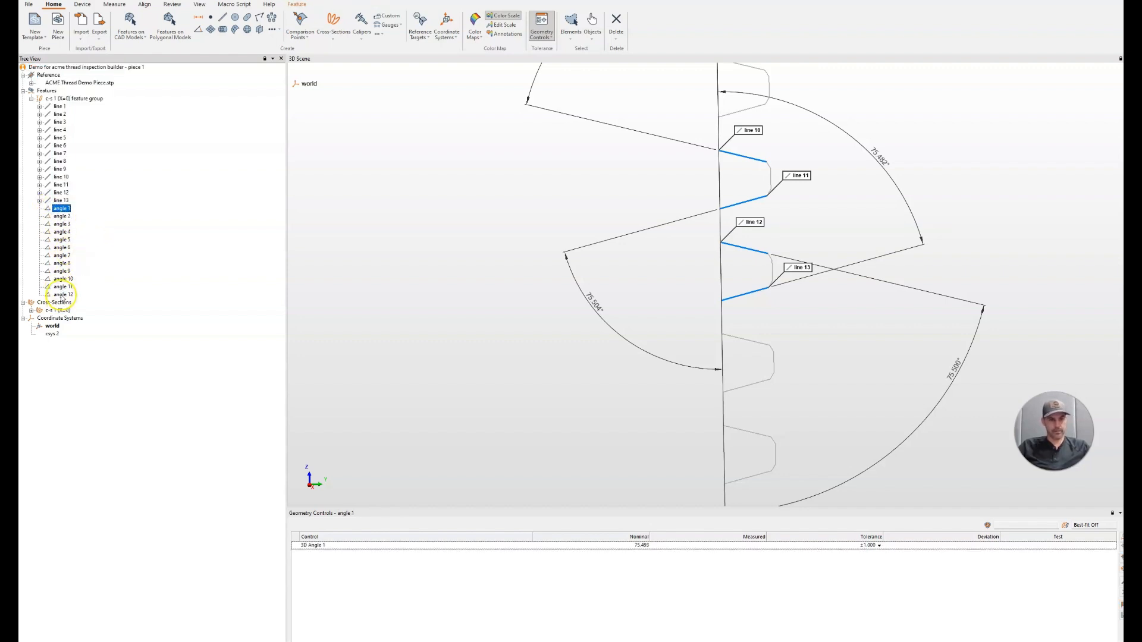
{"action": "left_click", "coordinate": [62, 295], "text": "shift"}
{"action": "left_click", "coordinate": [601, 545]}
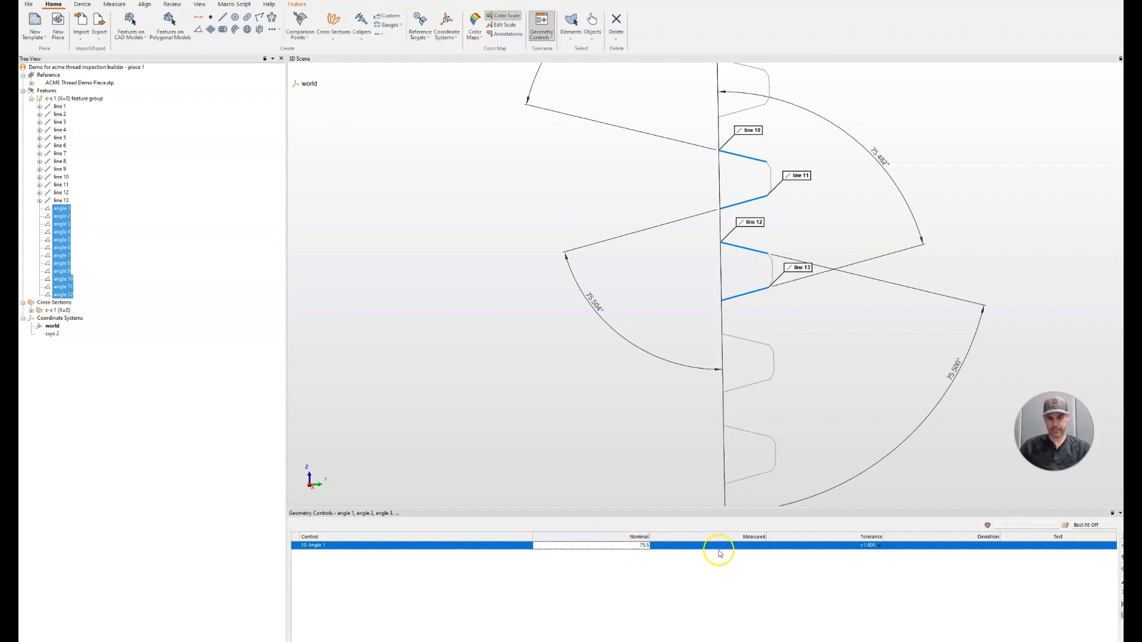
Set the tolerance of the twelve selected angles to an upper value of .25 and a lower value of -.25.
{"action": "left_click", "coordinate": [870, 546]}
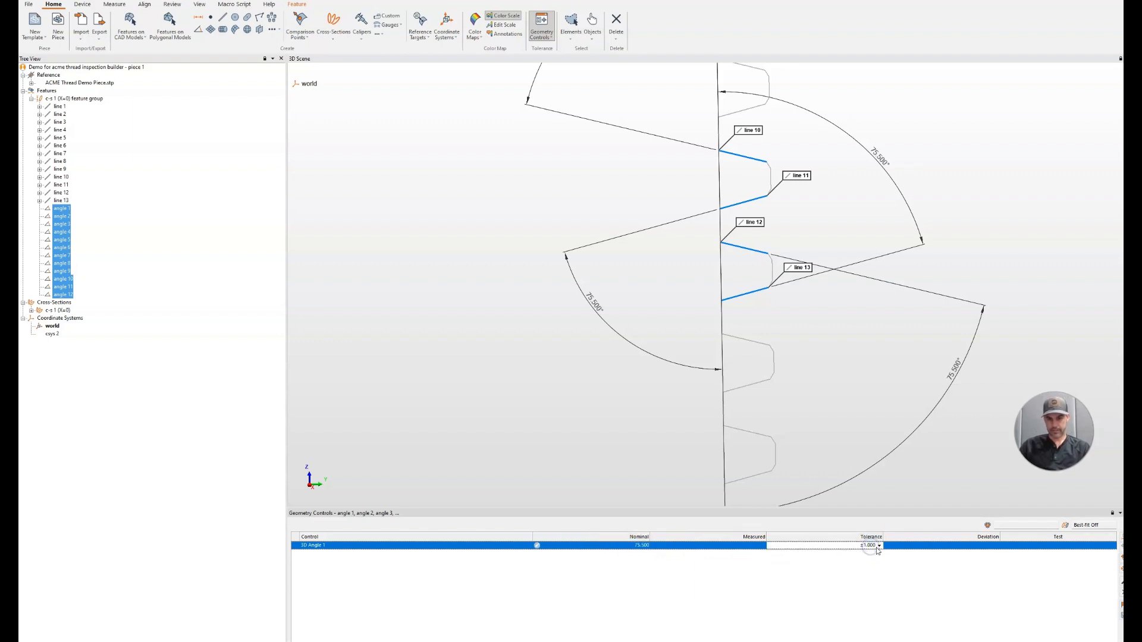
{"action": "left_click", "coordinate": [880, 546]}
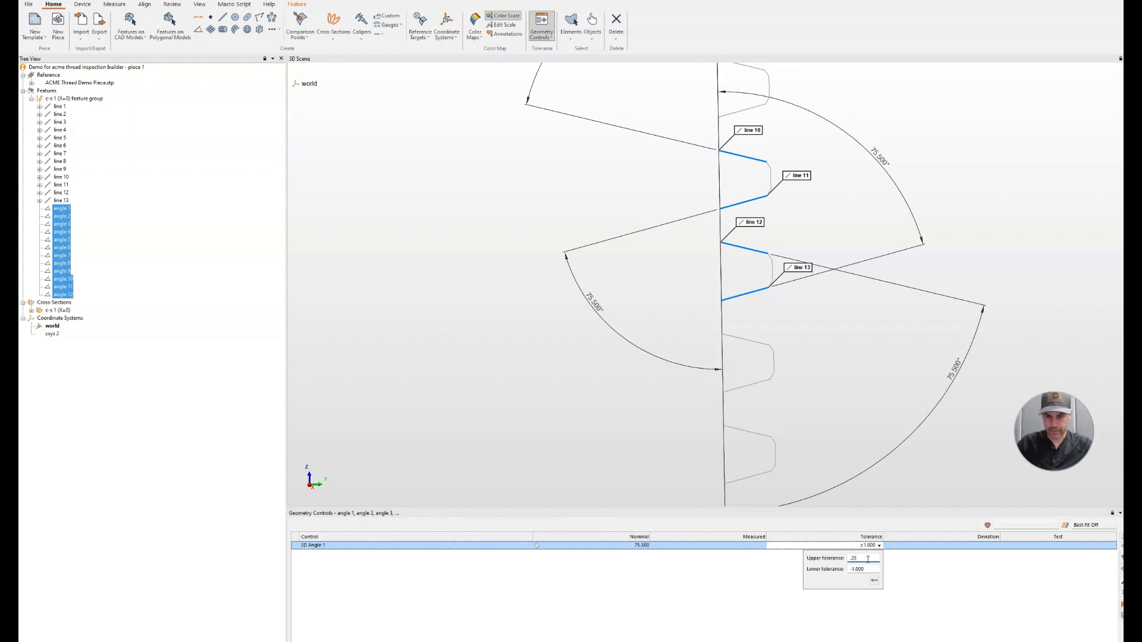
{"action": "double_click", "coordinate": [852, 569]}
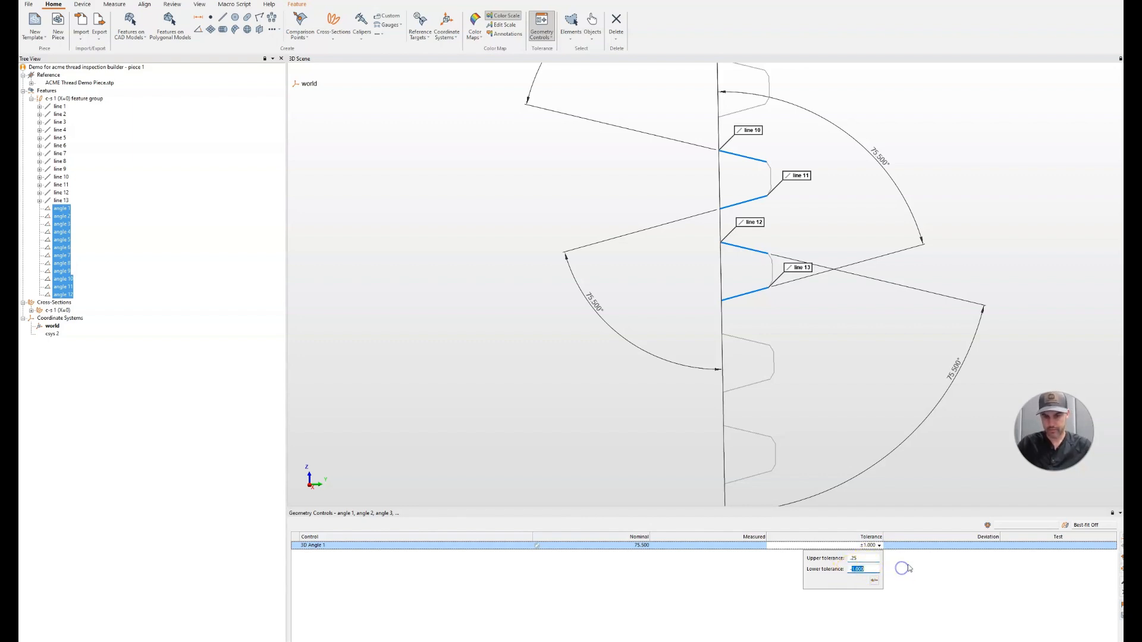
{"action": "type", "text": "-.25"}
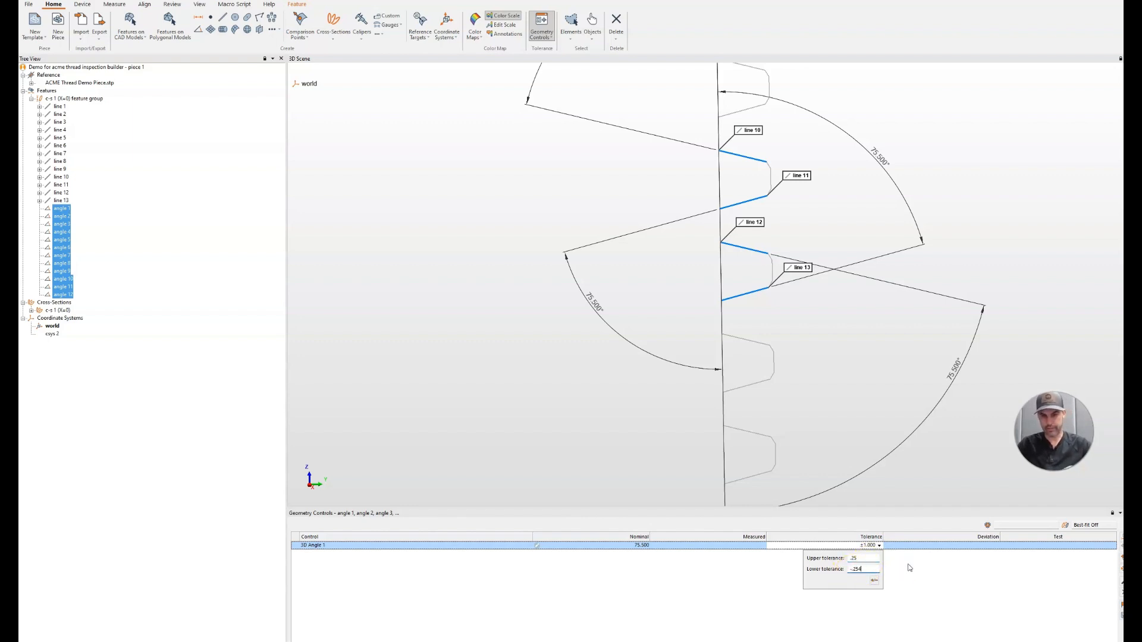
{"action": "left_click", "coordinate": [921, 616]}
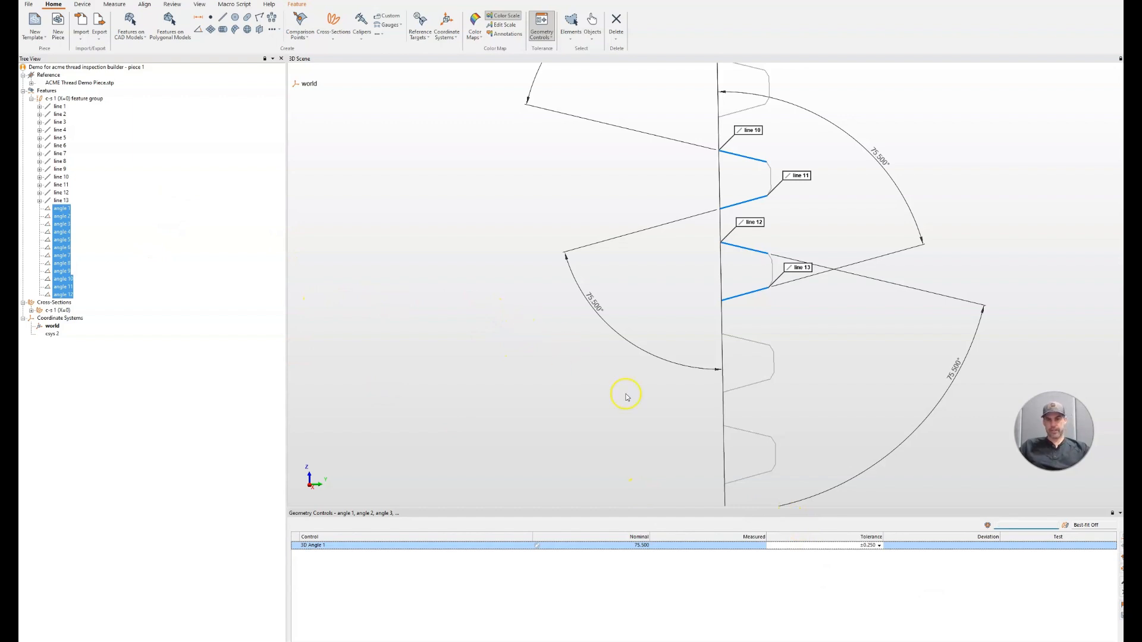
Import the polygonal model "ACME Thread scan" STL file from the Poly samples folder.
{"action": "scroll", "coordinate": [634, 312], "scroll_direction": "down", "scroll_amount": 5}
{"action": "scroll", "coordinate": [618, 275], "scroll_direction": "up", "scroll_amount": 1}
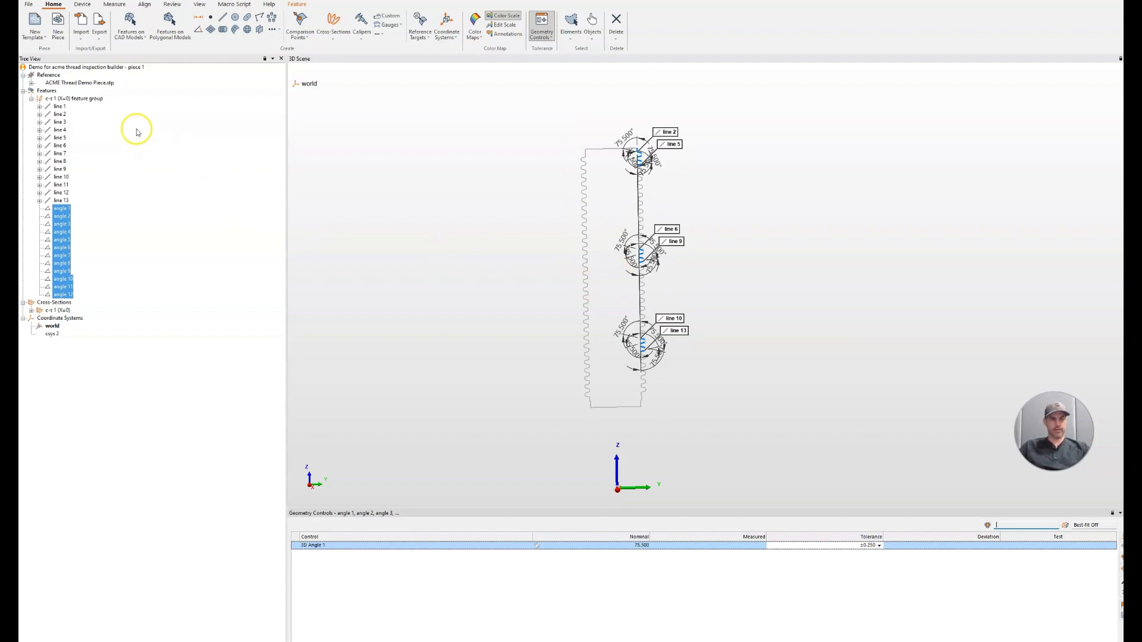
{"action": "left_click", "coordinate": [81, 25]}
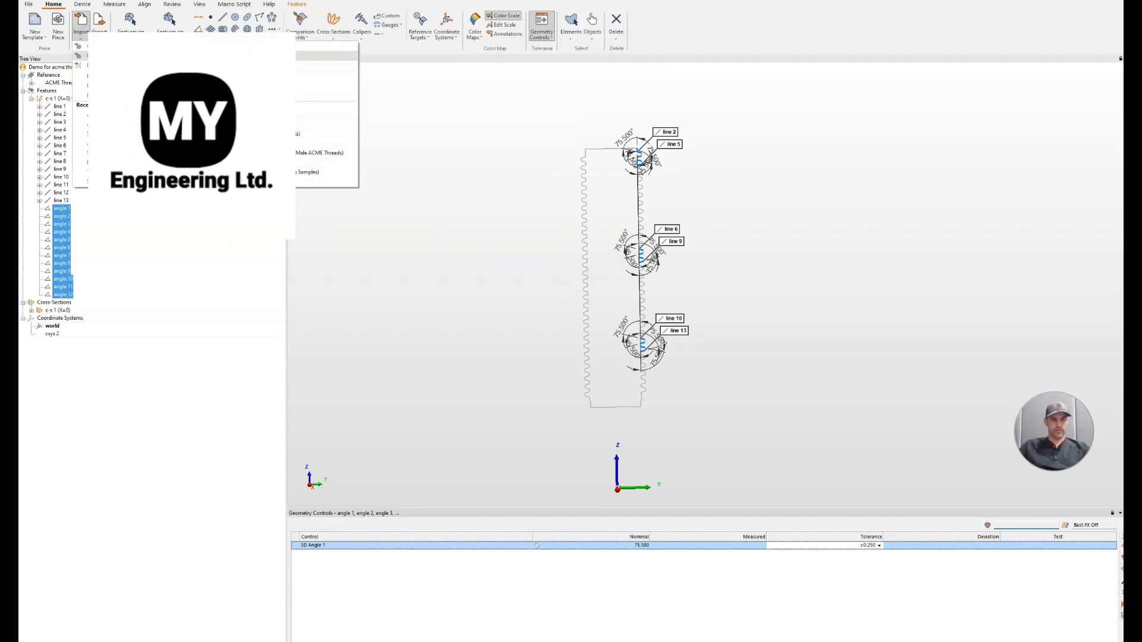
{"action": "left_click", "coordinate": [110, 56]}
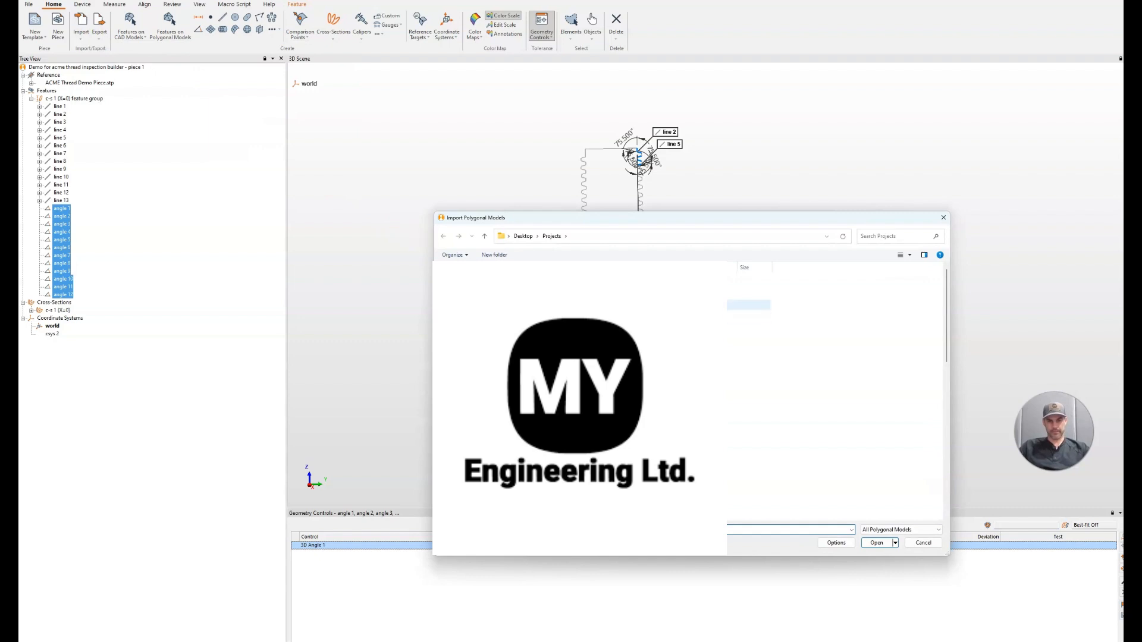
{"action": "scroll", "coordinate": [687, 394], "scroll_direction": "down", "scroll_amount": 5}
{"action": "double_click", "coordinate": [540, 462]}
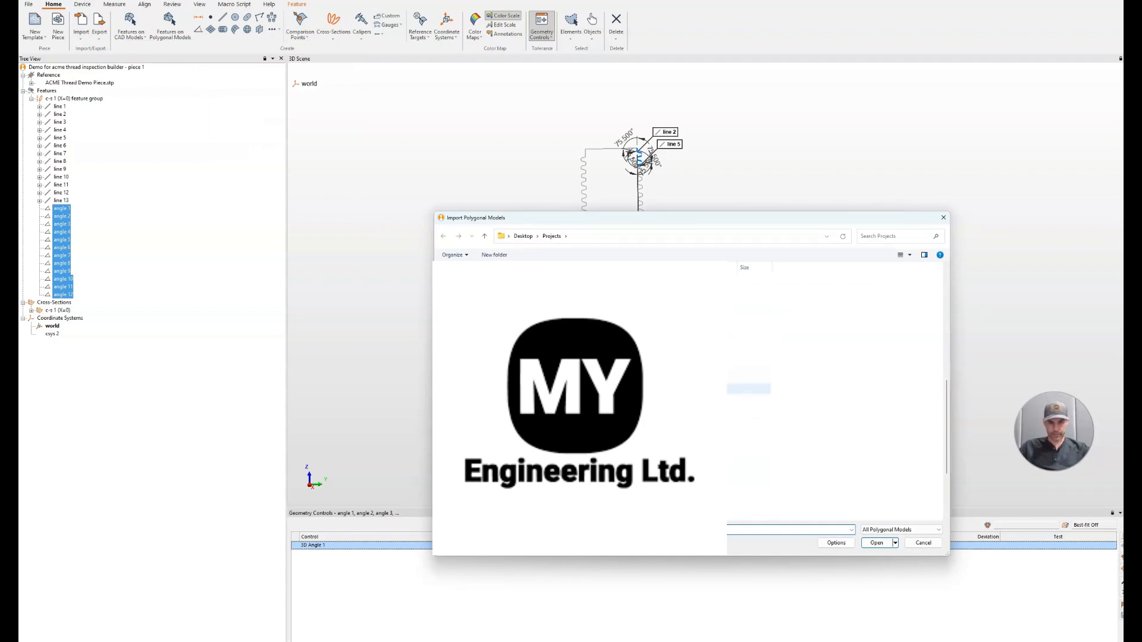
{"action": "left_click", "coordinate": [540, 294]}
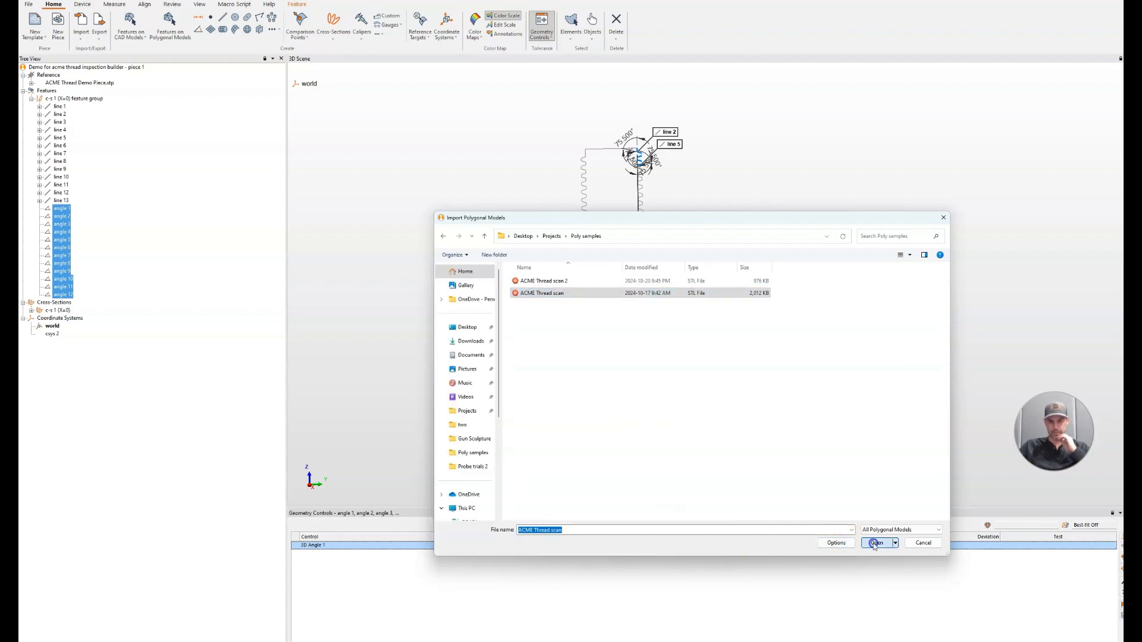
{"action": "left_click", "coordinate": [877, 543]}
{"action": "left_click", "coordinate": [561, 336]}
{"action": "middle_click_drag", "start_coordinate": [604, 377], "coordinate": [553, 403]}
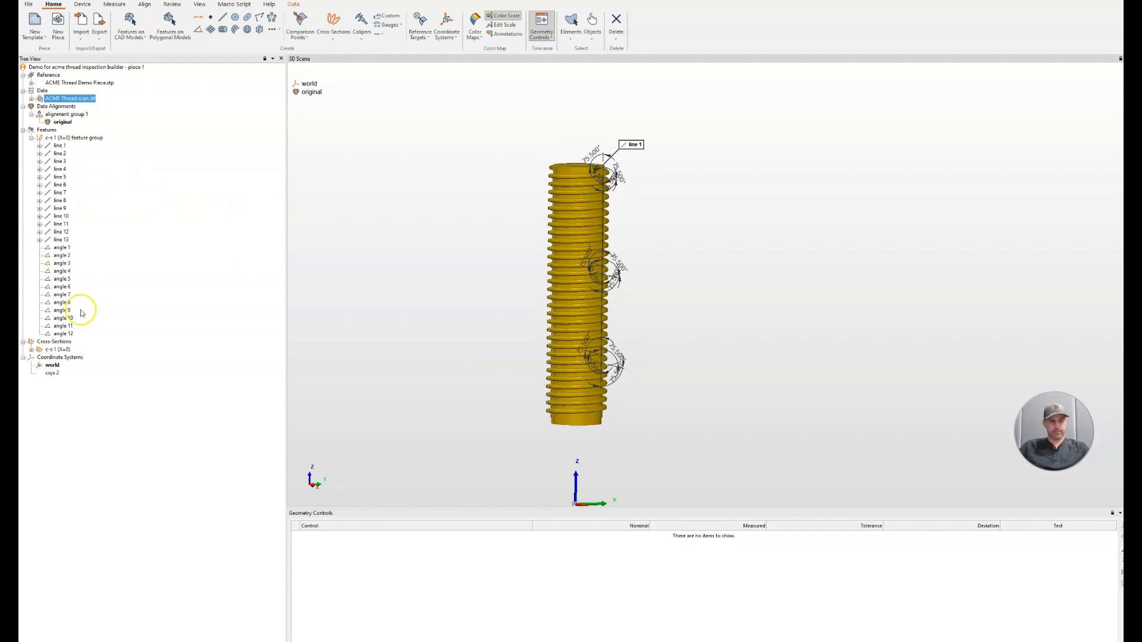
{"action": "right_click", "coordinate": [65, 138]}
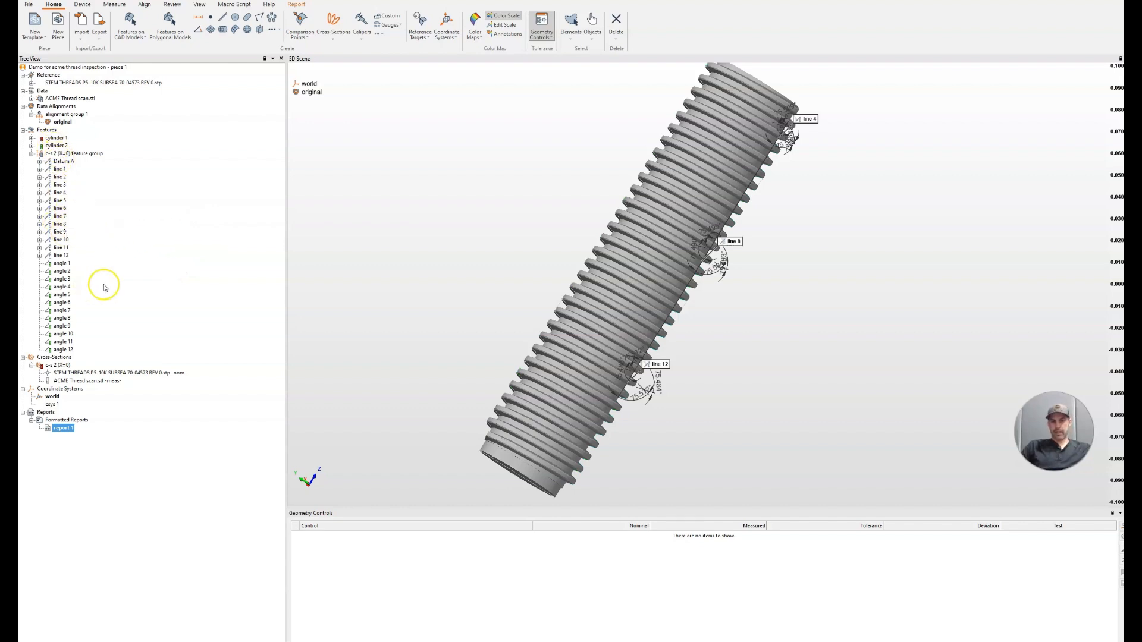
{"action": "left_click_drag", "start_coordinate": [693, 202], "coordinate": [604, 191]}
{"action": "middle_click_drag", "start_coordinate": [620, 198], "coordinate": [672, 238]}
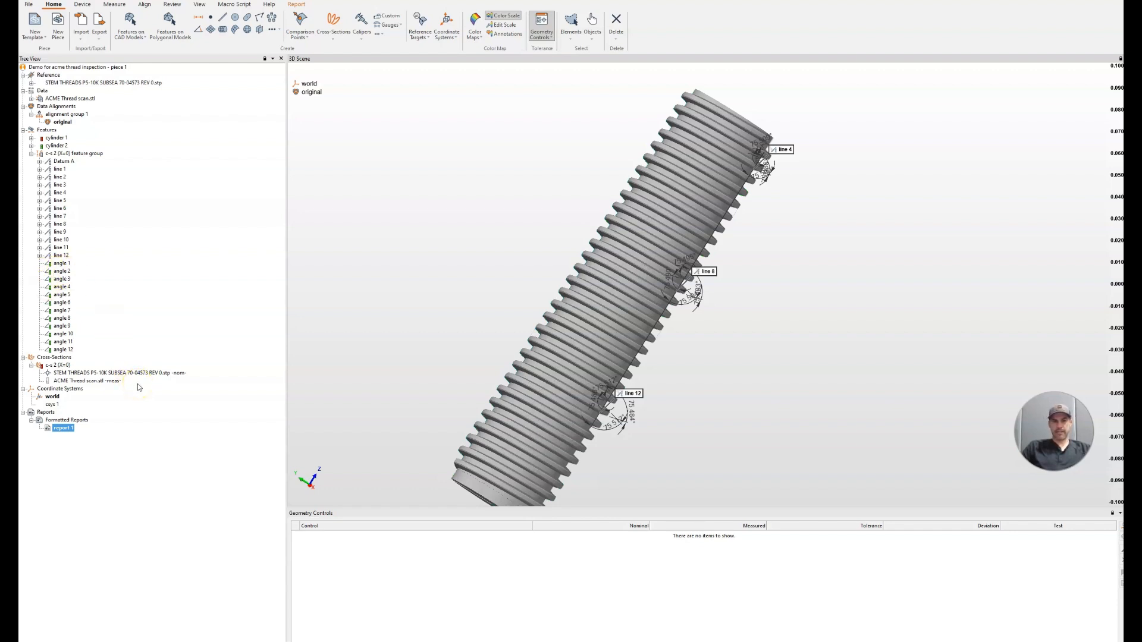
Open formatted report 1 and review its title page, from the header and logo to the thread image and project details block.
{"action": "double_click", "coordinate": [59, 428]}
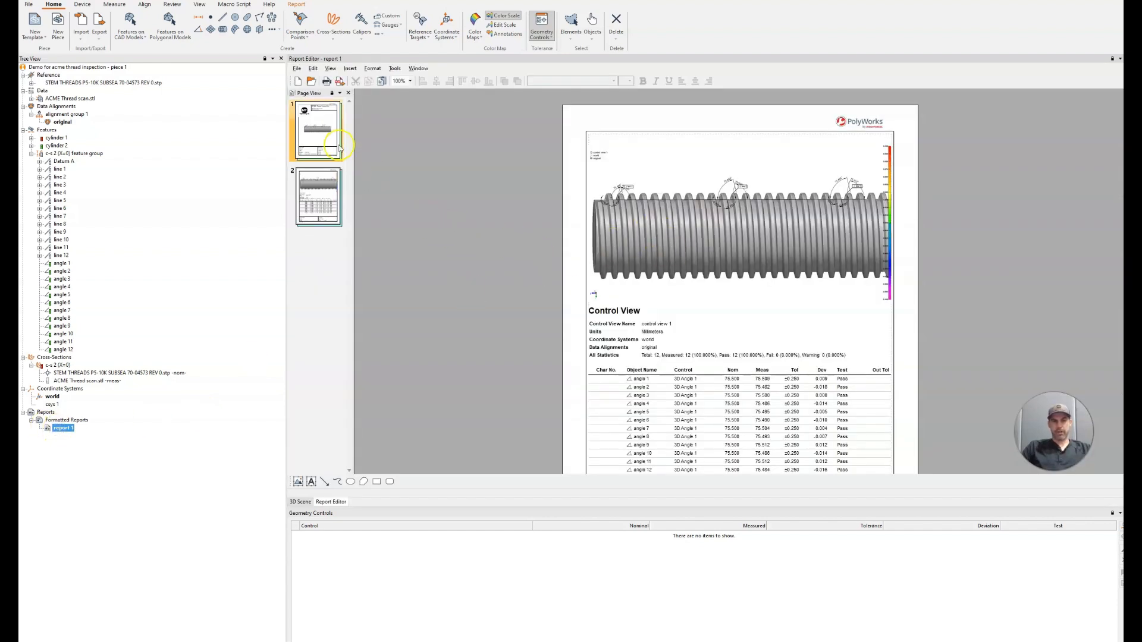
{"action": "left_click", "coordinate": [327, 131]}
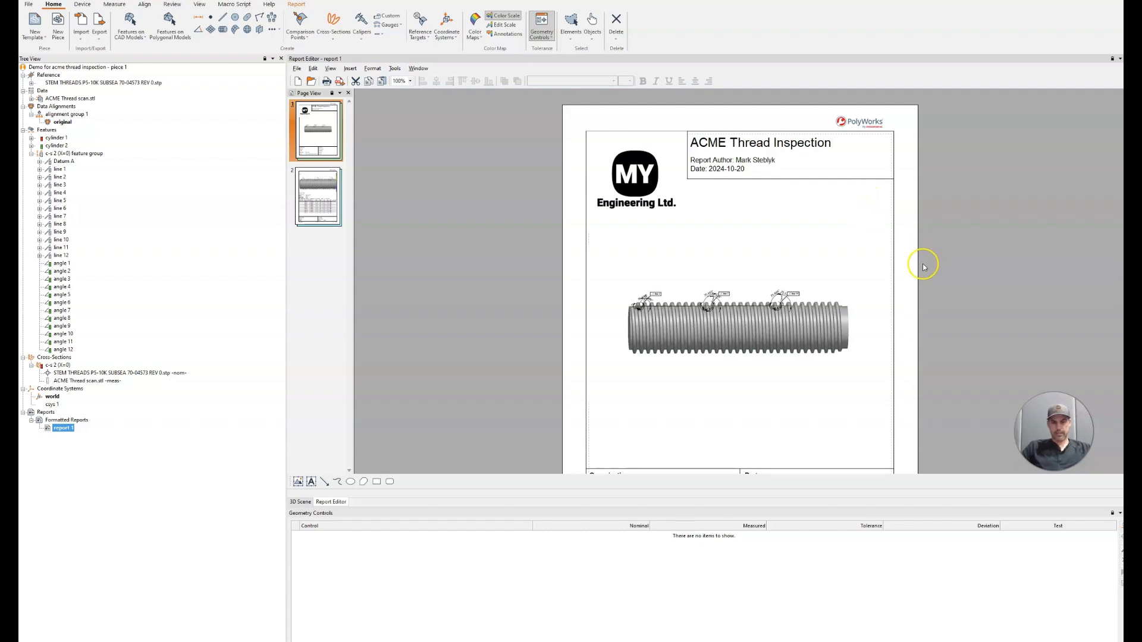
{"action": "scroll", "coordinate": [925, 256], "scroll_direction": "up", "scroll_amount": 2, "text": "ctrl"}
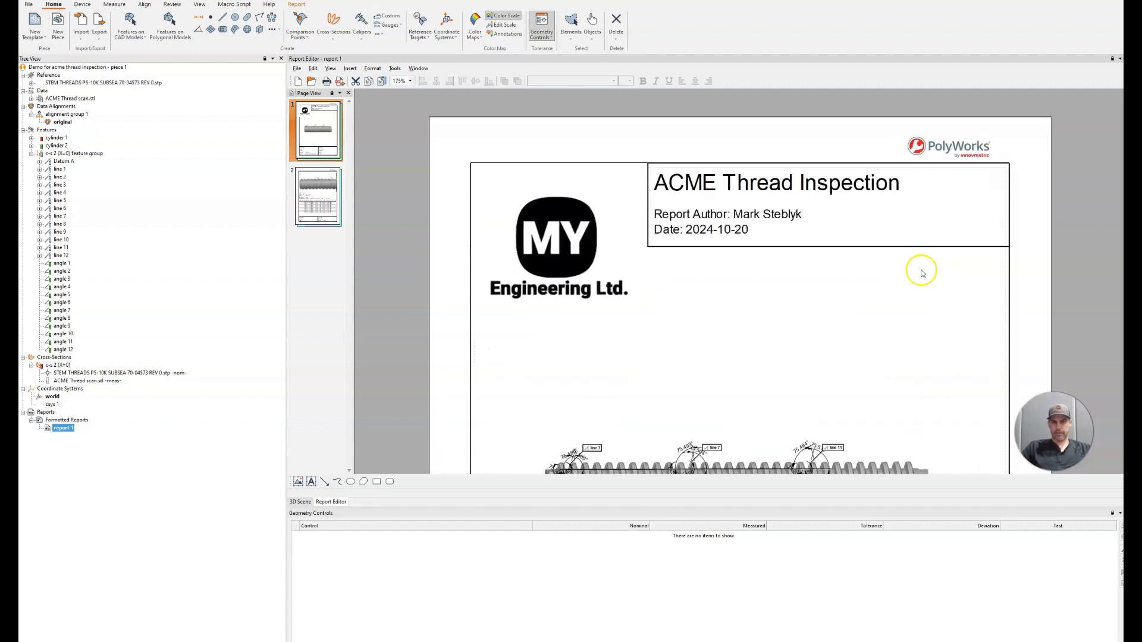
{"action": "scroll", "coordinate": [920, 271], "scroll_direction": "down", "scroll_amount": 5}
{"action": "scroll", "coordinate": [745, 322], "scroll_direction": "up", "scroll_amount": 1, "text": "ctrl"}
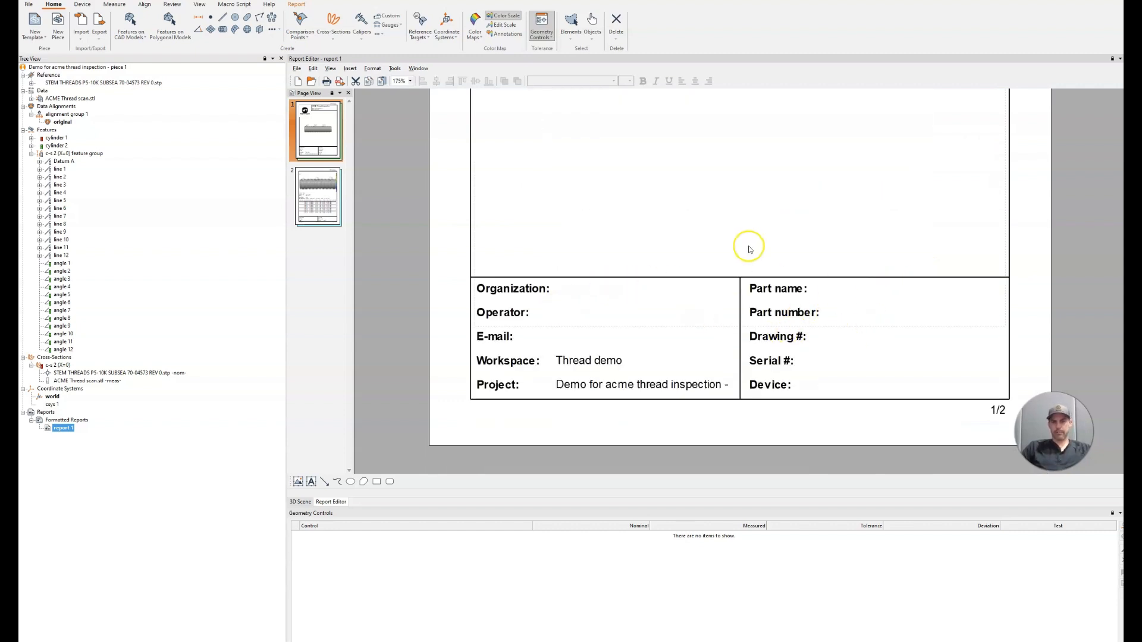
{"action": "scroll", "coordinate": [746, 249], "scroll_direction": "up", "scroll_amount": 5}
{"action": "scroll", "coordinate": [762, 272], "scroll_direction": "down", "scroll_amount": 1}
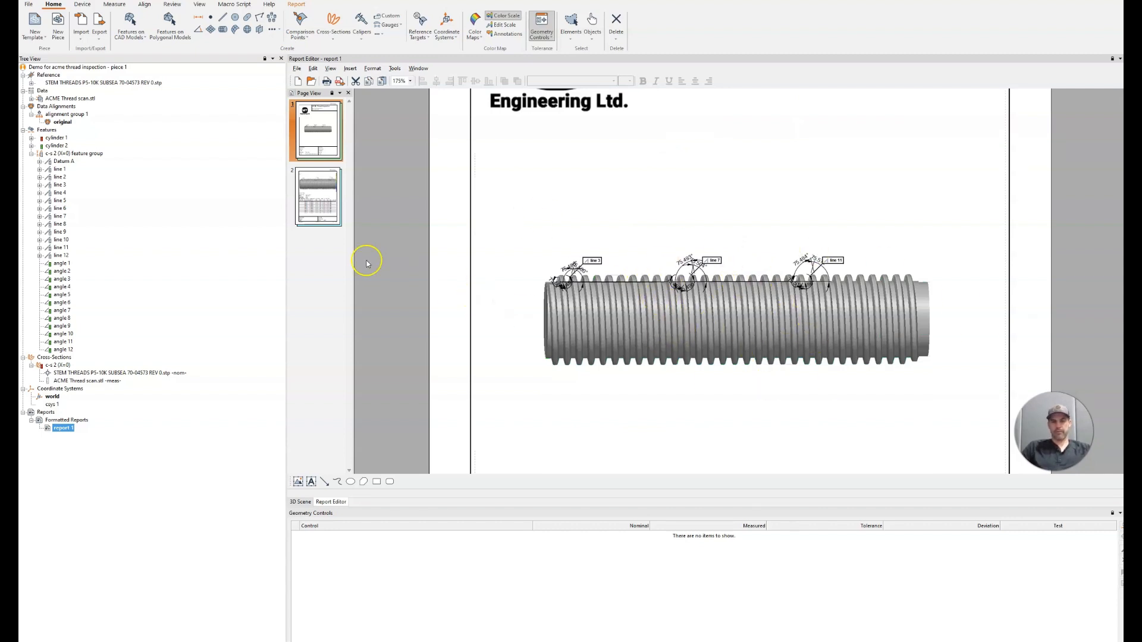
Review the report's second page, checking the annotated thread view and the nominal, measured, tolerance, deviation and test values of angles 1 to 12.
{"action": "left_click", "coordinate": [319, 196]}
{"action": "scroll", "coordinate": [837, 301], "scroll_direction": "up", "scroll_amount": 1}
{"action": "scroll", "coordinate": [837, 301], "scroll_direction": "up", "scroll_amount": 2}
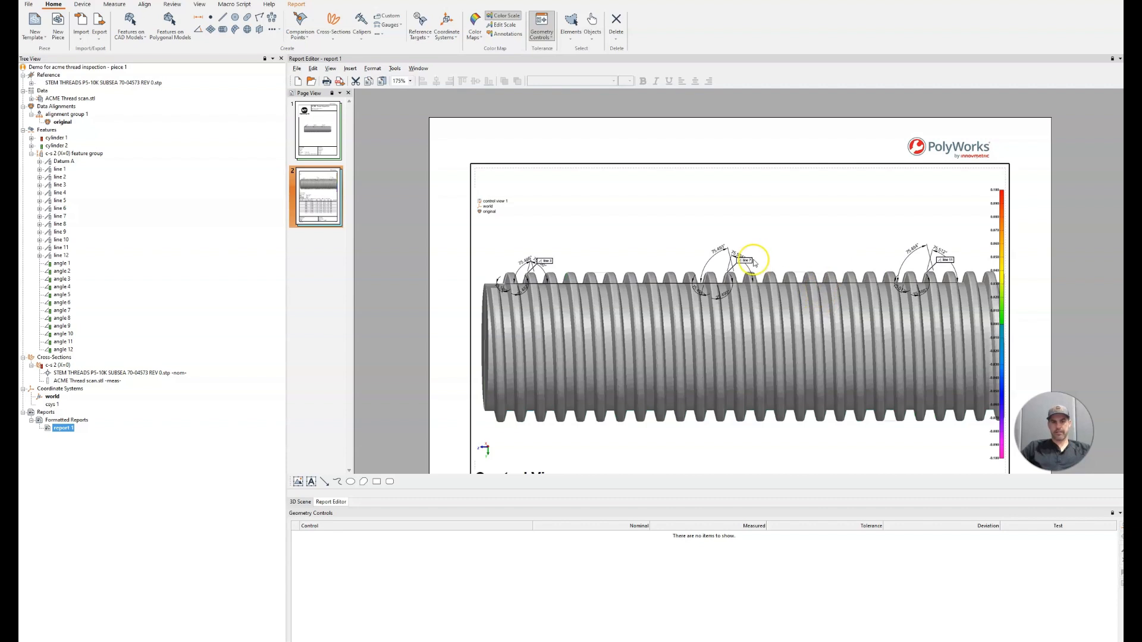
{"action": "scroll", "coordinate": [690, 229], "scroll_direction": "down", "scroll_amount": 1}
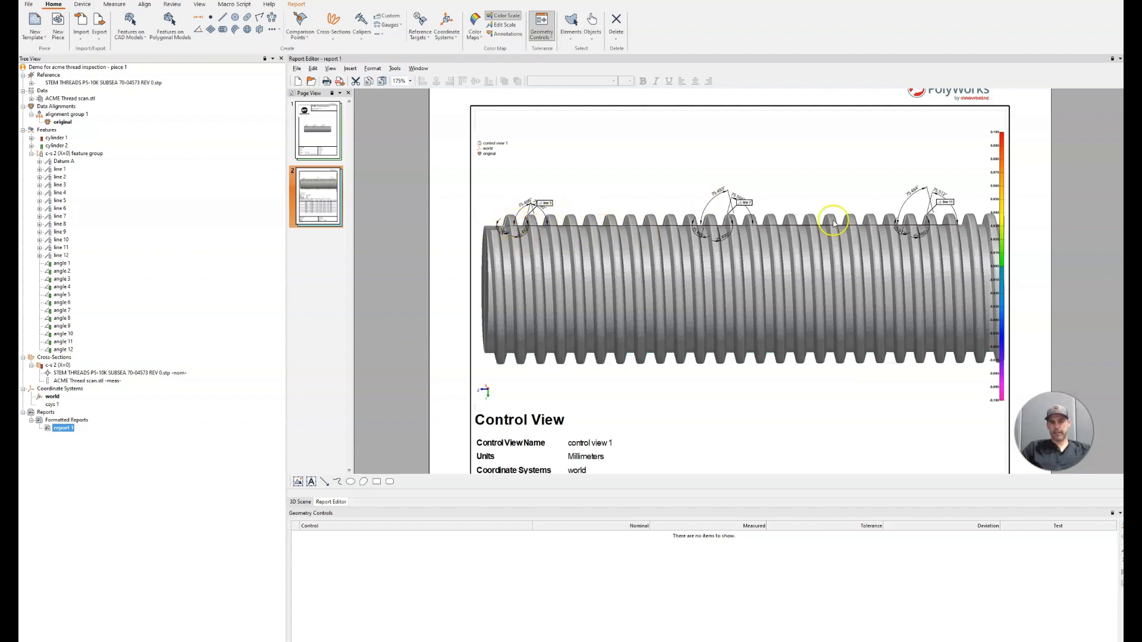
{"action": "scroll", "coordinate": [781, 295], "scroll_direction": "down", "scroll_amount": 5}
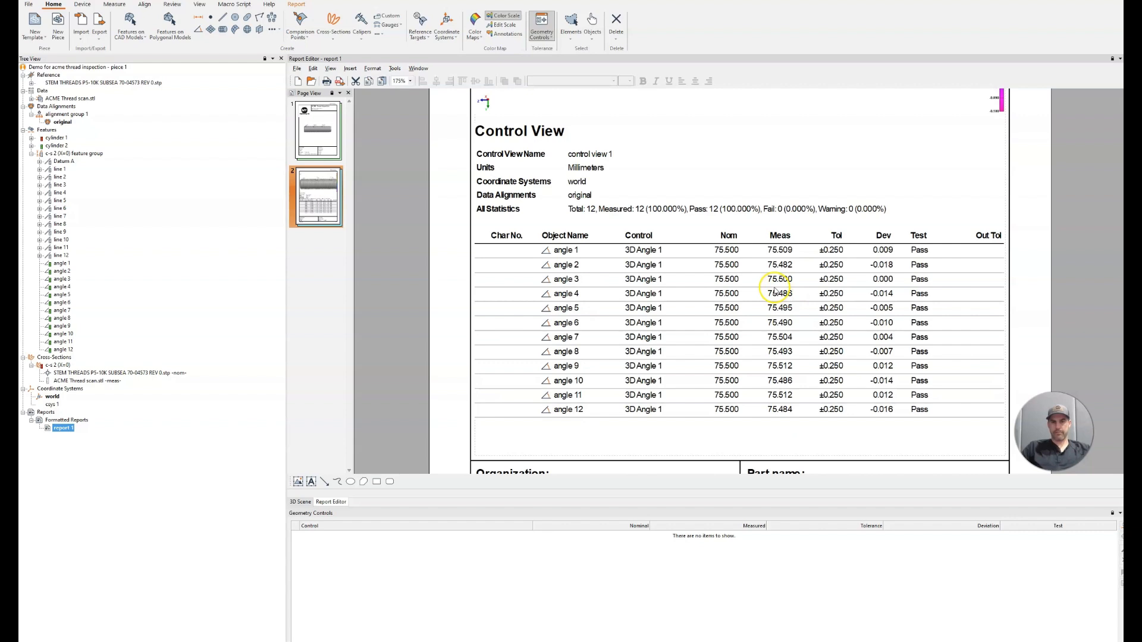
{"action": "scroll", "coordinate": [747, 197], "scroll_direction": "down", "scroll_amount": 1}
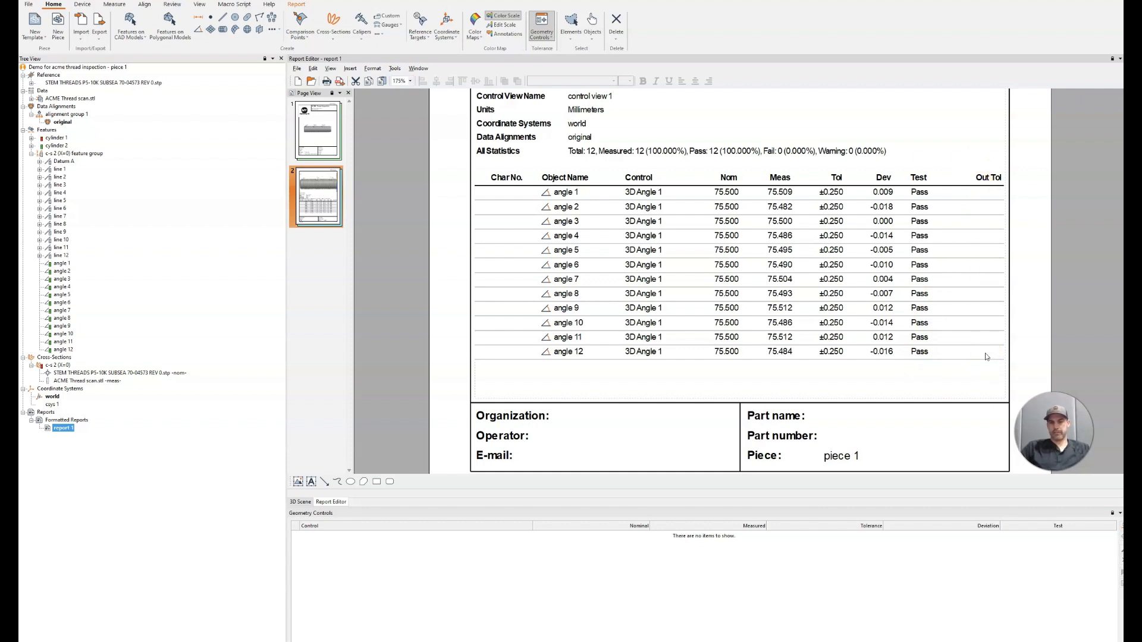
{"action": "scroll", "coordinate": [975, 287], "scroll_direction": "up", "scroll_amount": 4}
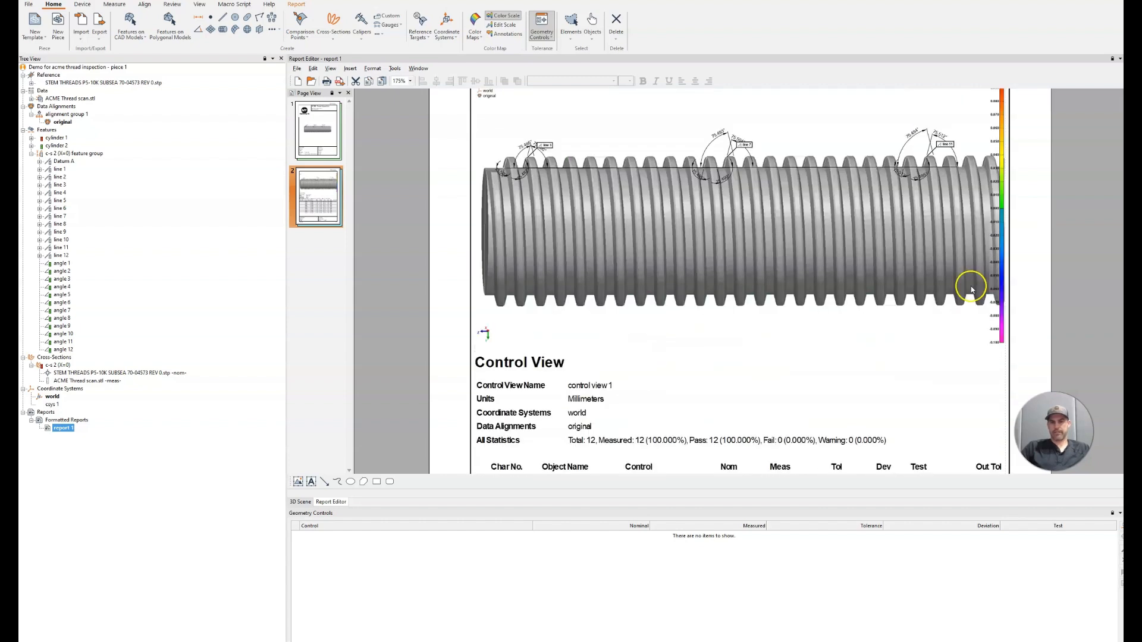
{"action": "scroll", "coordinate": [849, 276], "scroll_direction": "down", "scroll_amount": 4}
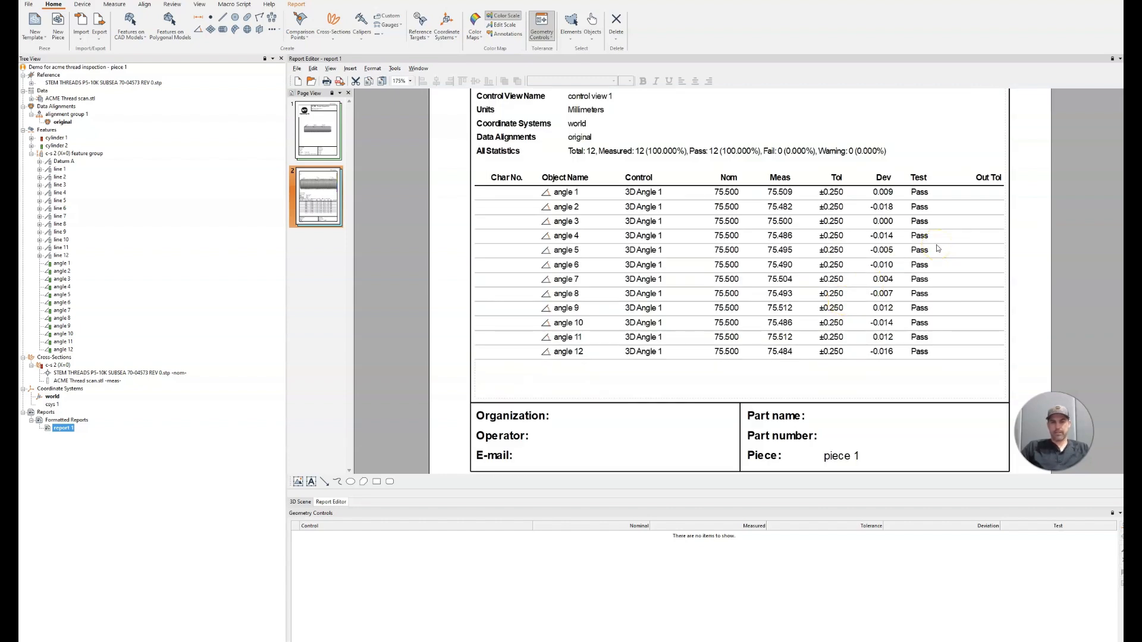
{"action": "scroll", "coordinate": [936, 249], "scroll_direction": "down", "scroll_amount": 1}
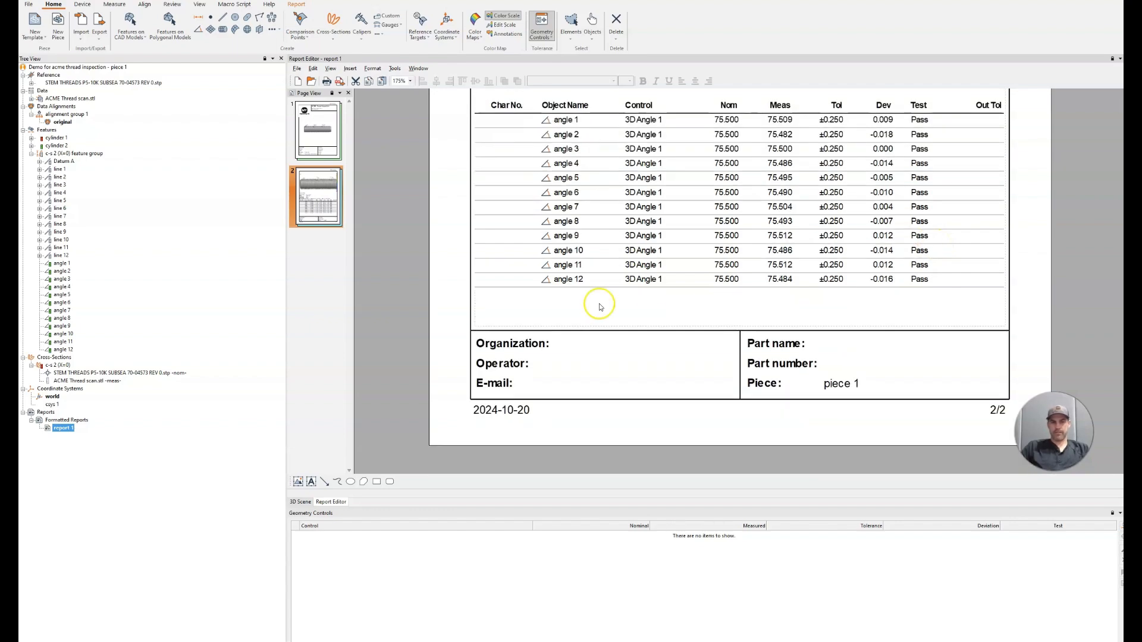